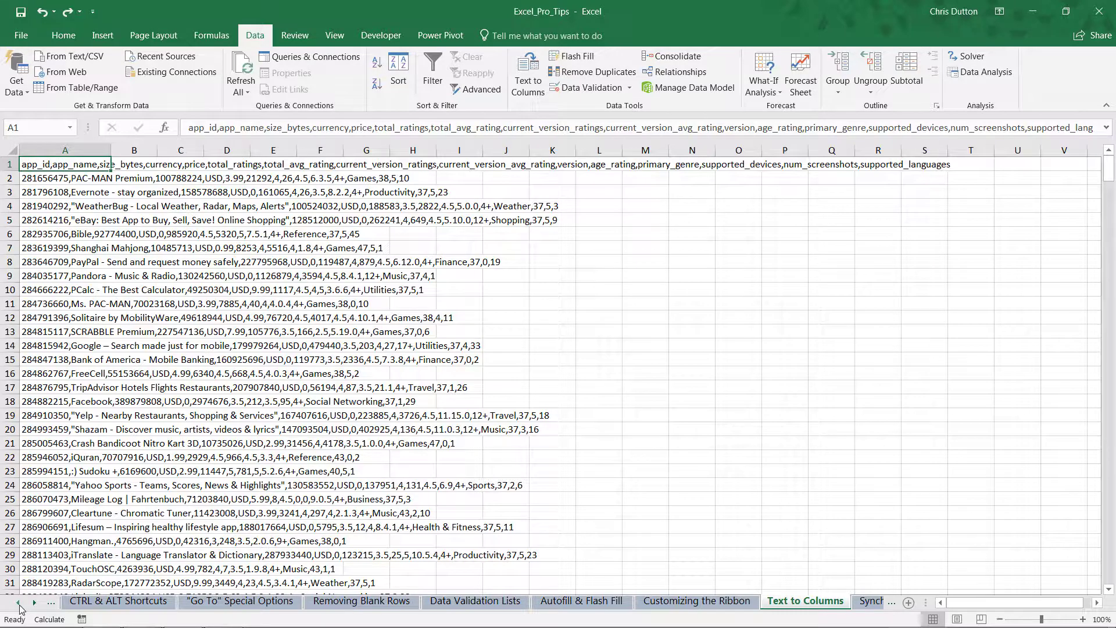
Step: Go to the Text to Columns sheet through its link on the TABLE OF CONTENTS sheet
click(18, 603)
click(19, 605)
click(99, 602)
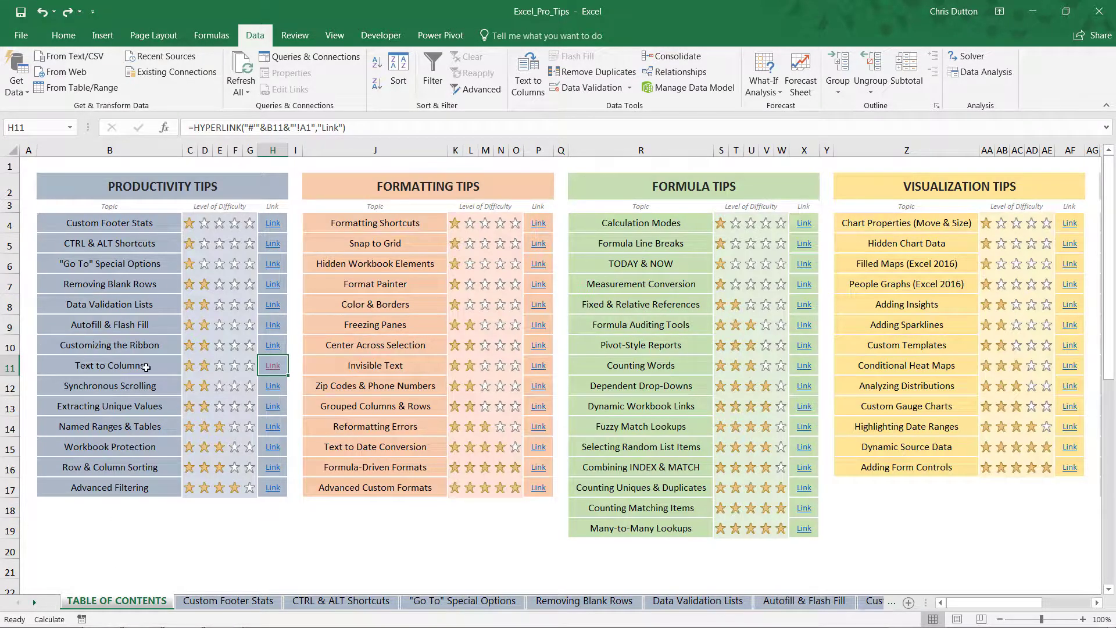
click(272, 368)
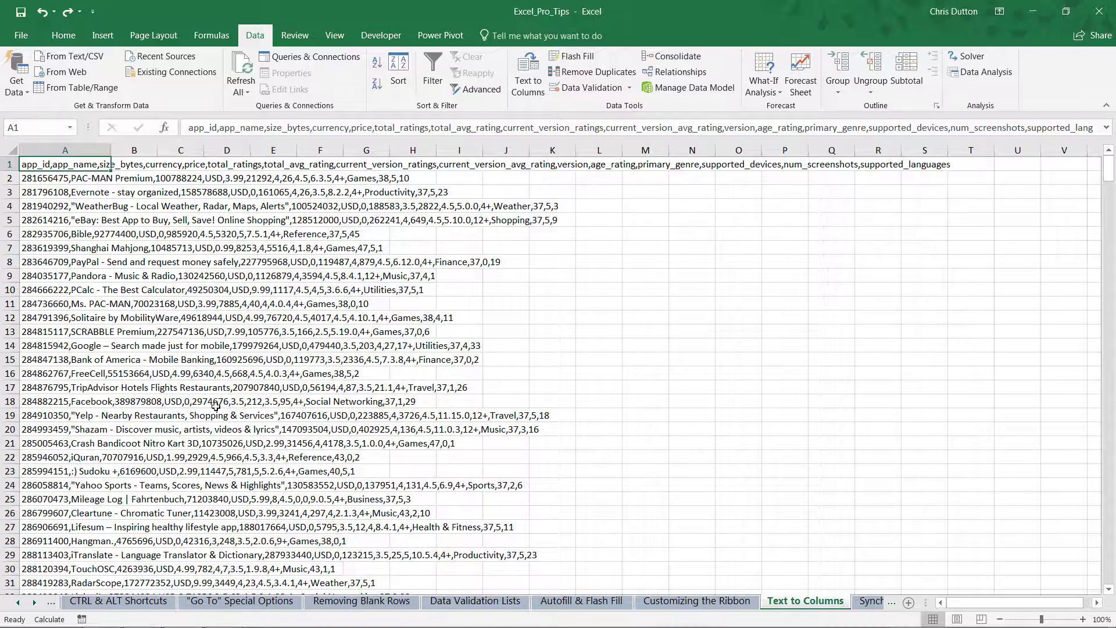
Step: Widen column A and confirm the cells beside A1 are empty
drag(109, 144, 201, 144)
click(221, 165)
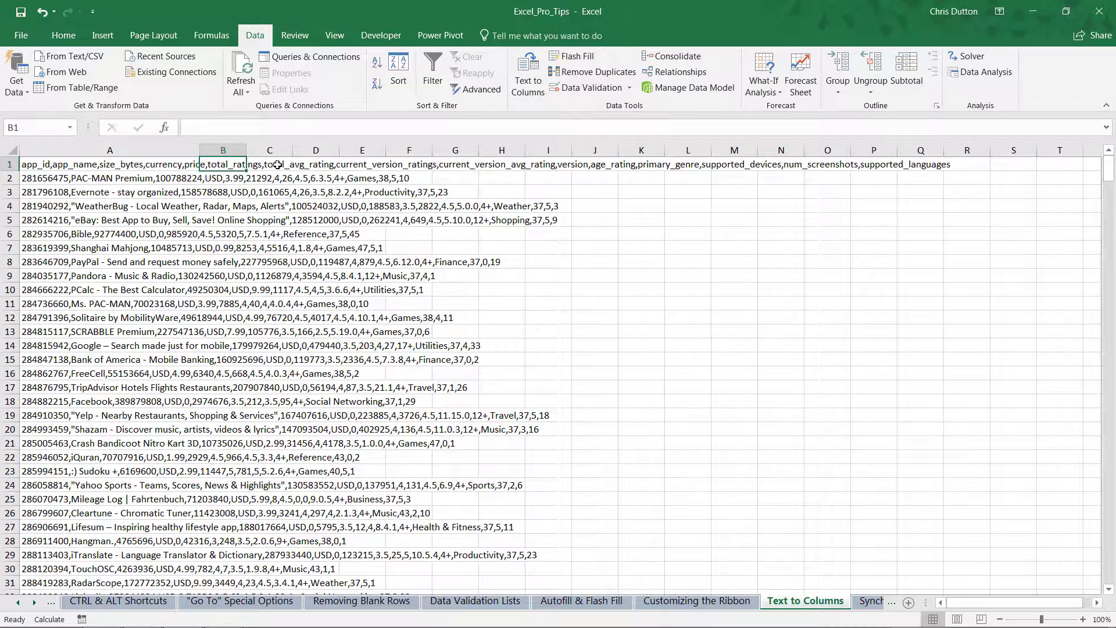
click(277, 165)
click(323, 165)
click(368, 165)
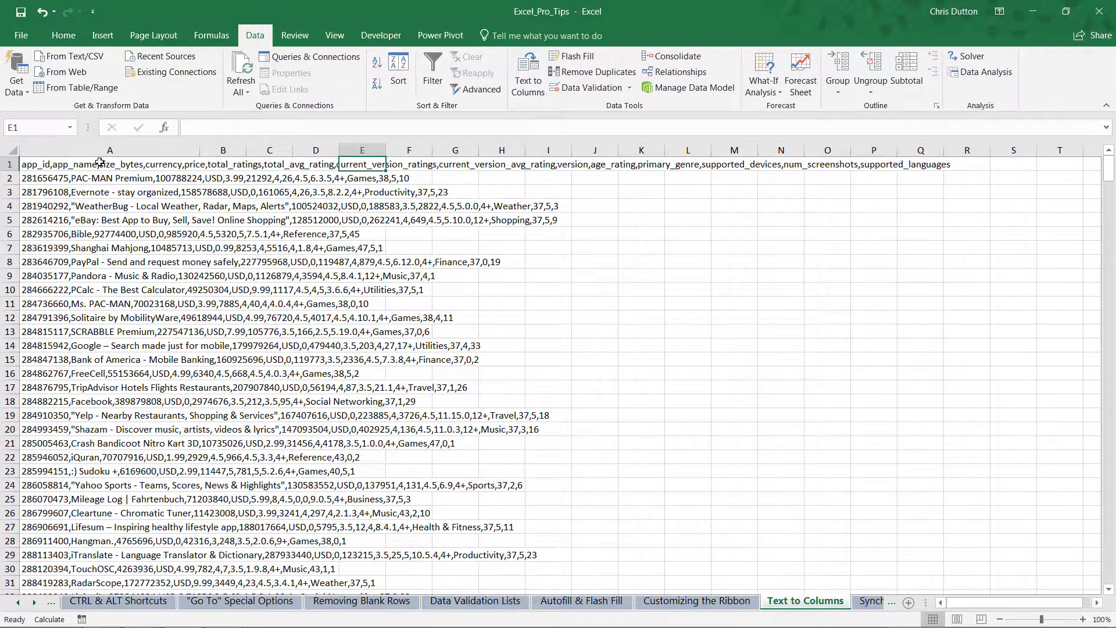
click(74, 165)
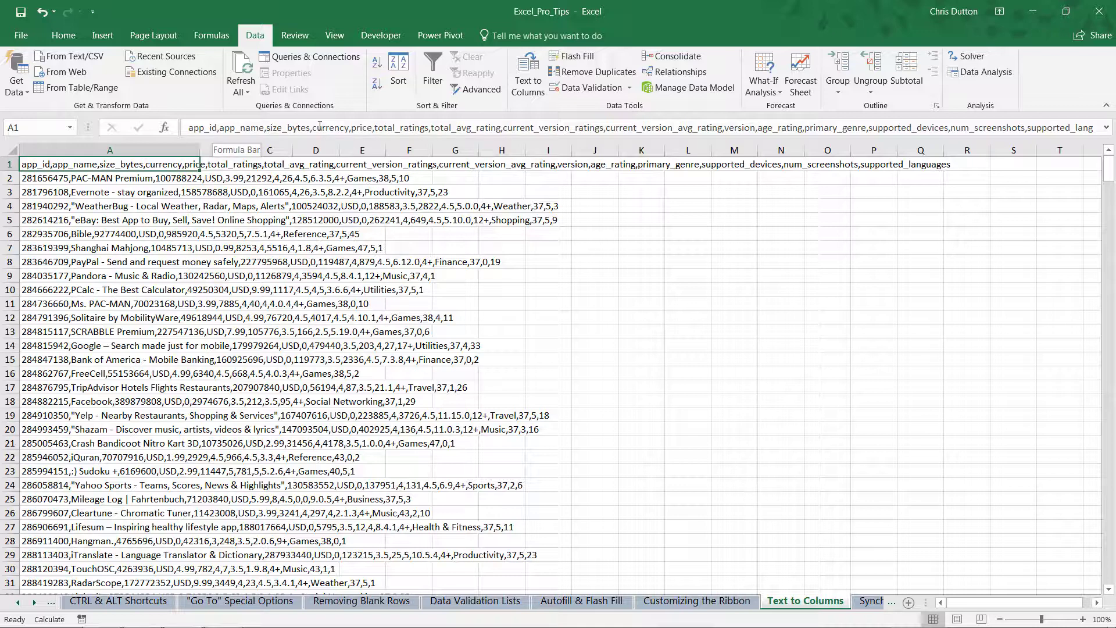
Step: Run Text to Columns on all of column A as Delimited, keeping Comma checked
click(104, 147)
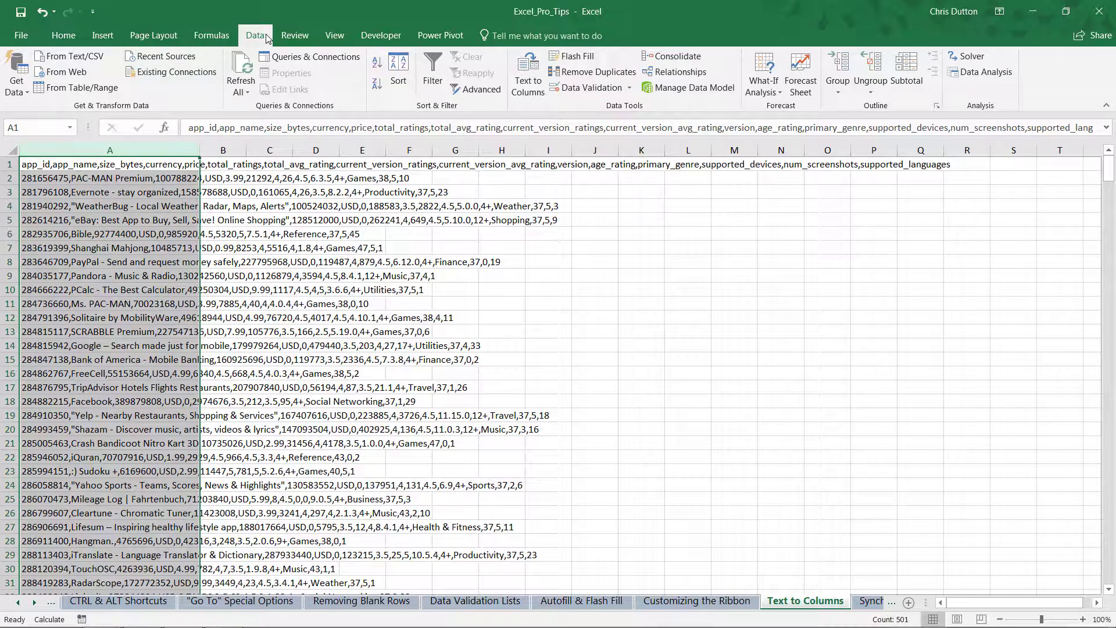
click(537, 75)
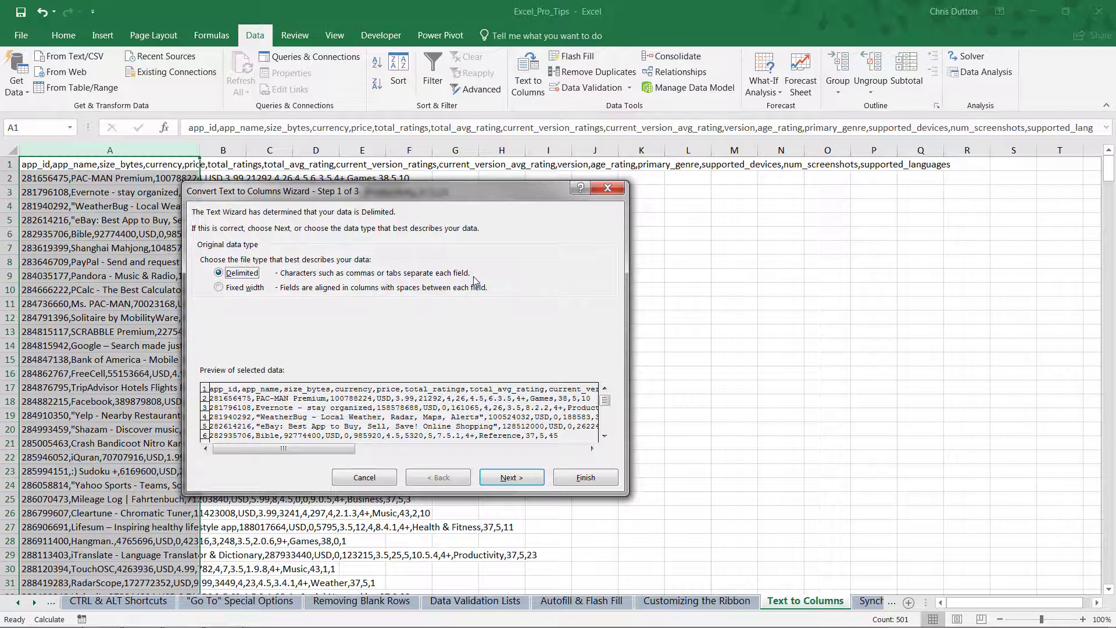
click(526, 477)
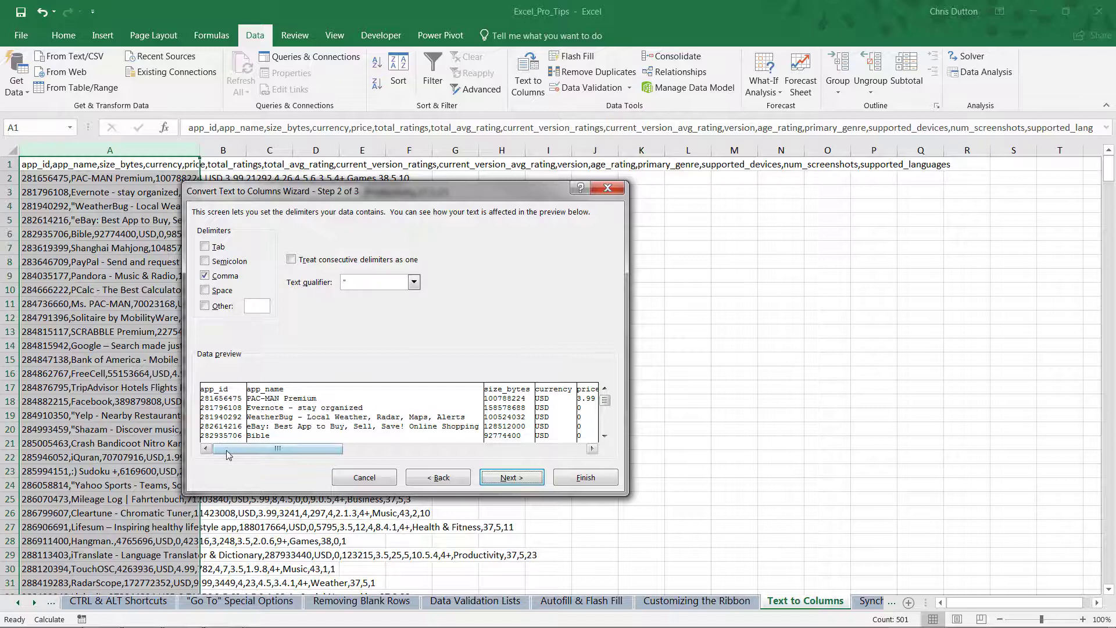
Step: Scroll the comma-split preview through supported_languages, then continue to the column-format step
drag(228, 448, 347, 452)
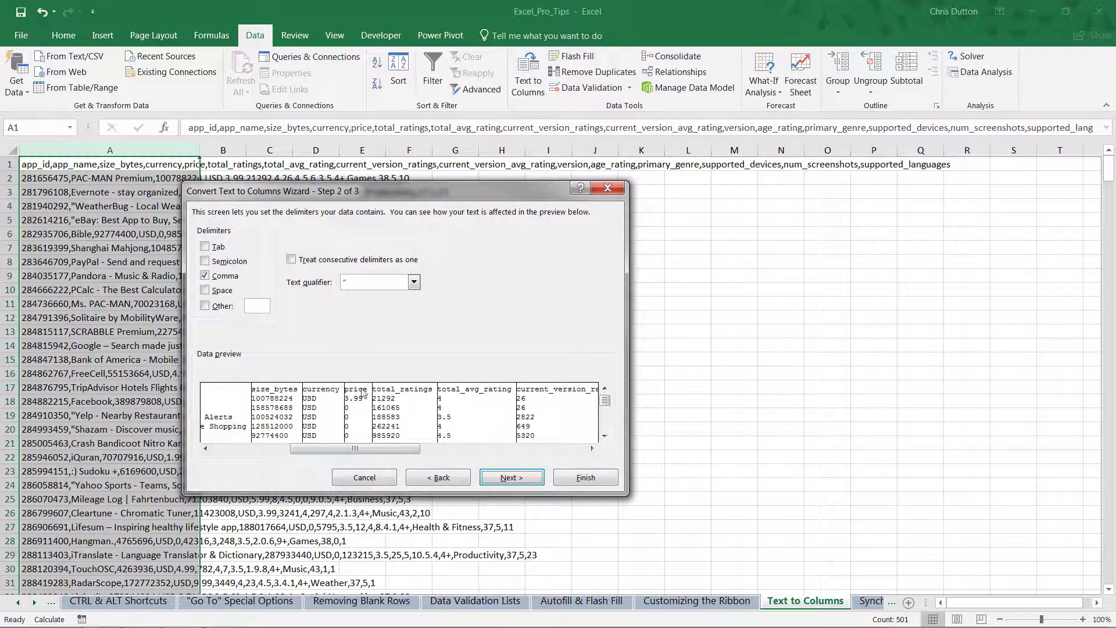
click(576, 451)
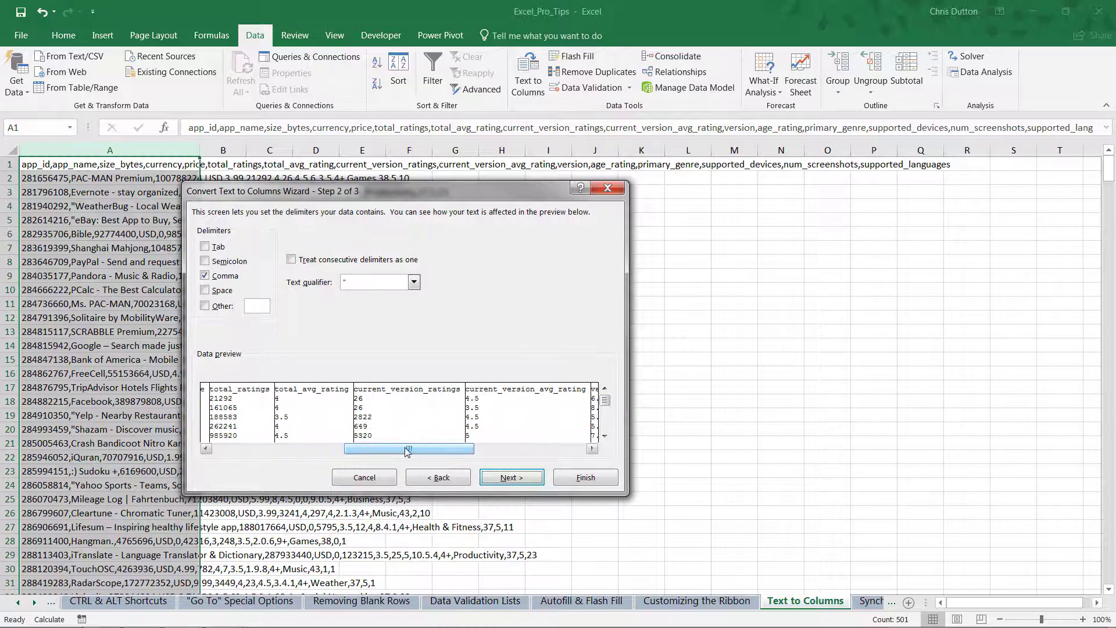
click(592, 448)
click(593, 448)
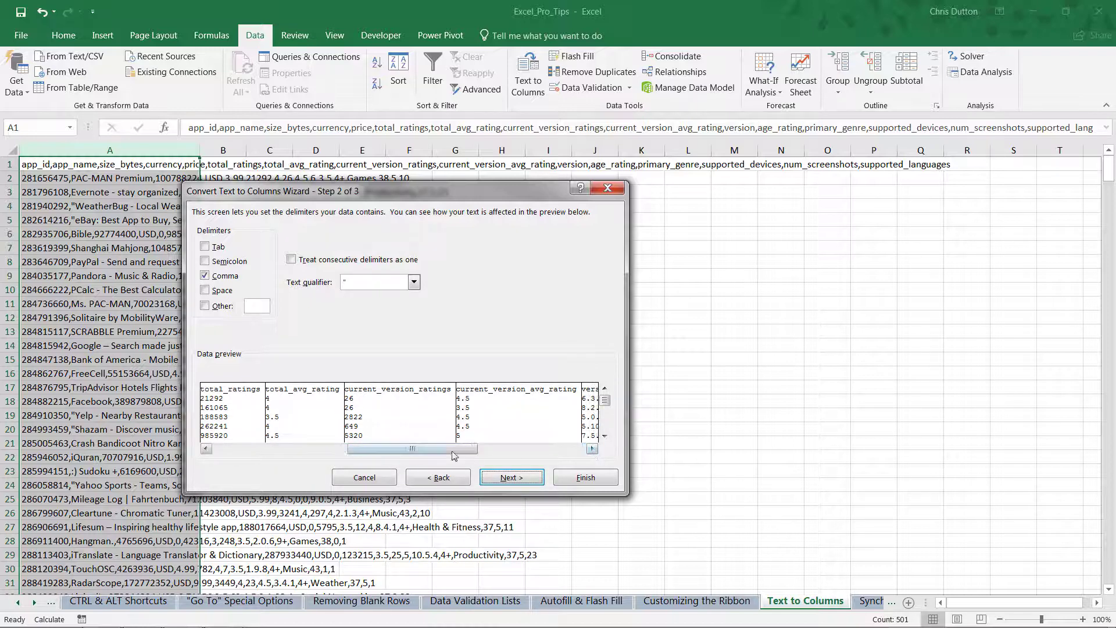
drag(489, 455, 543, 448)
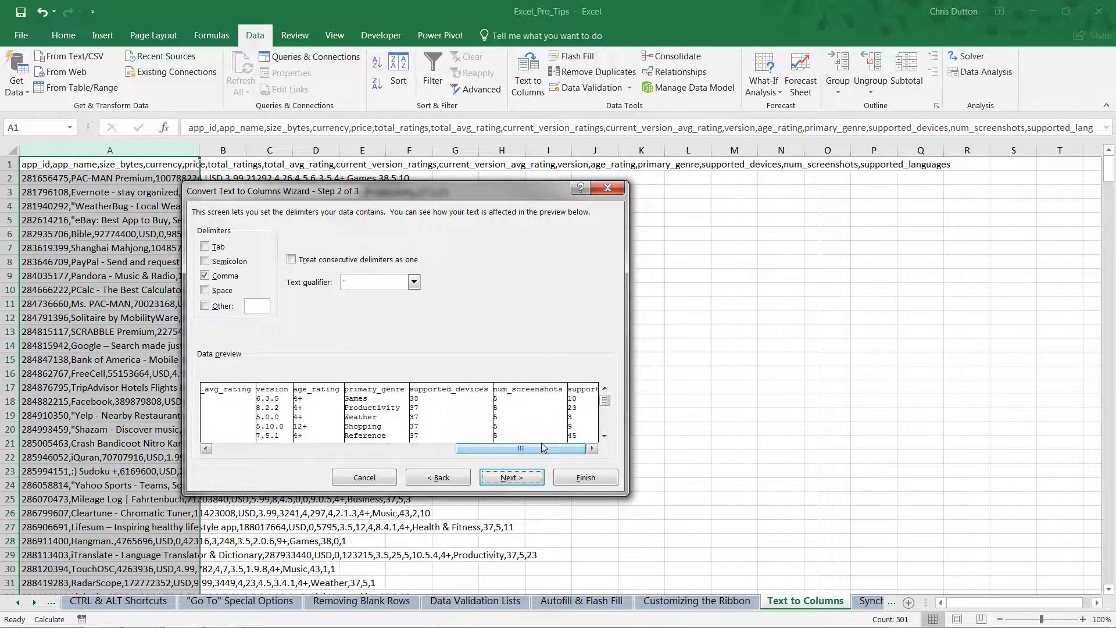
click(511, 477)
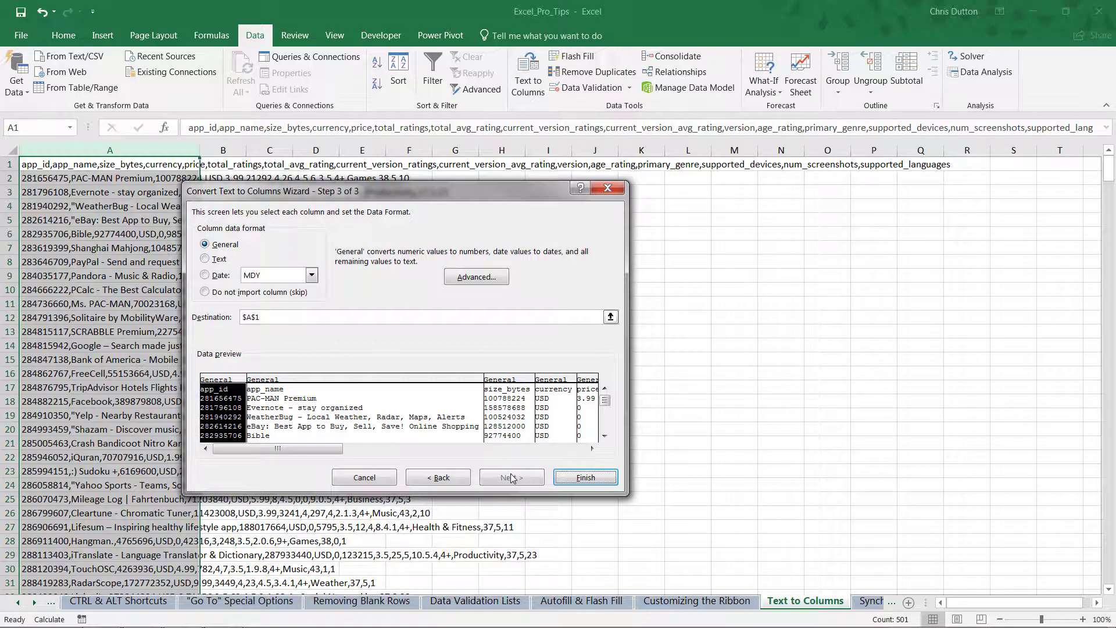
Step: Try Date (MDY) on the app_name column, revert it to General, and finish the split
click(388, 380)
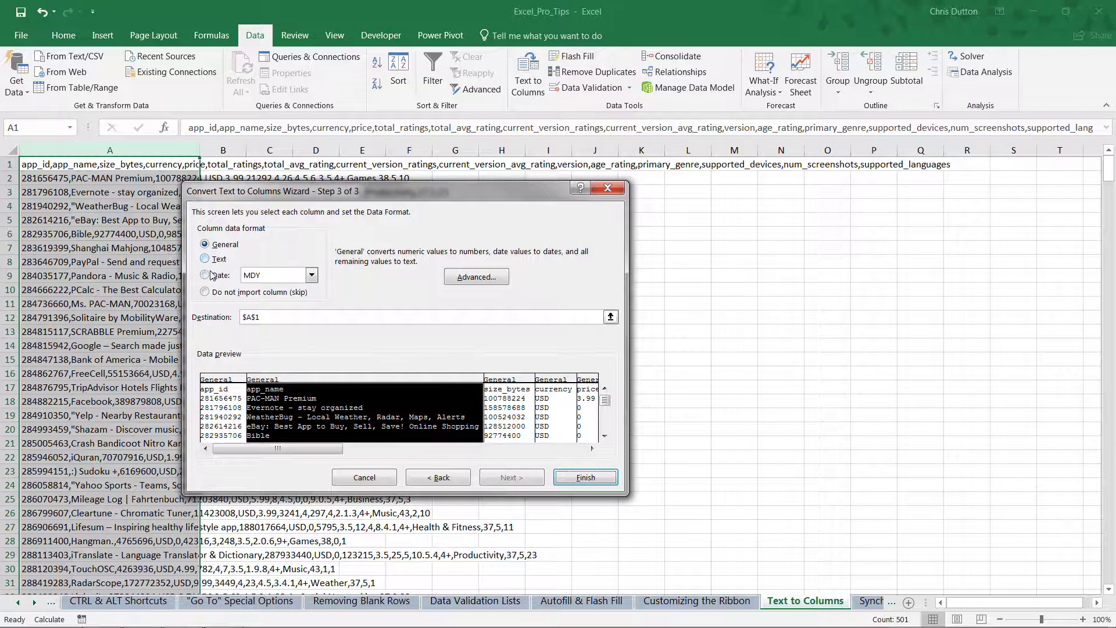
click(312, 275)
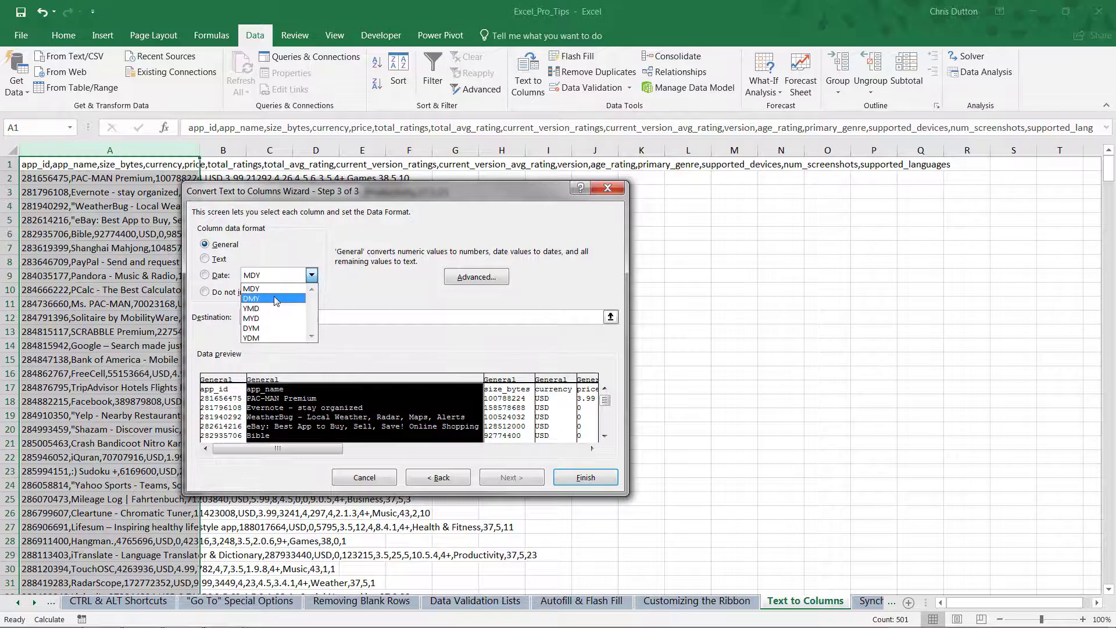
click(315, 277)
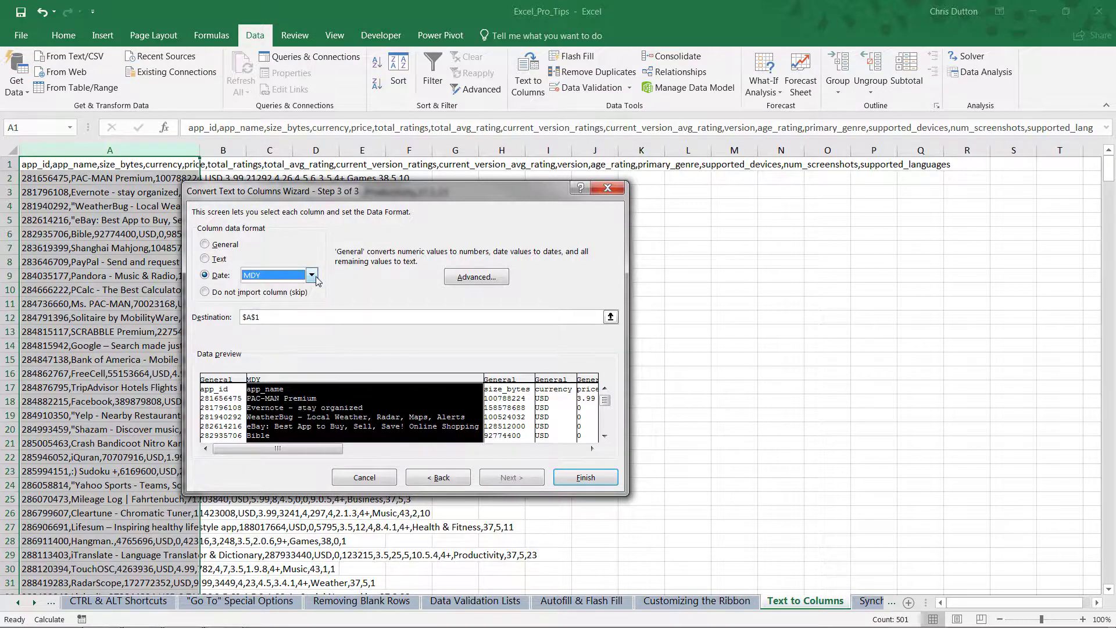
click(205, 244)
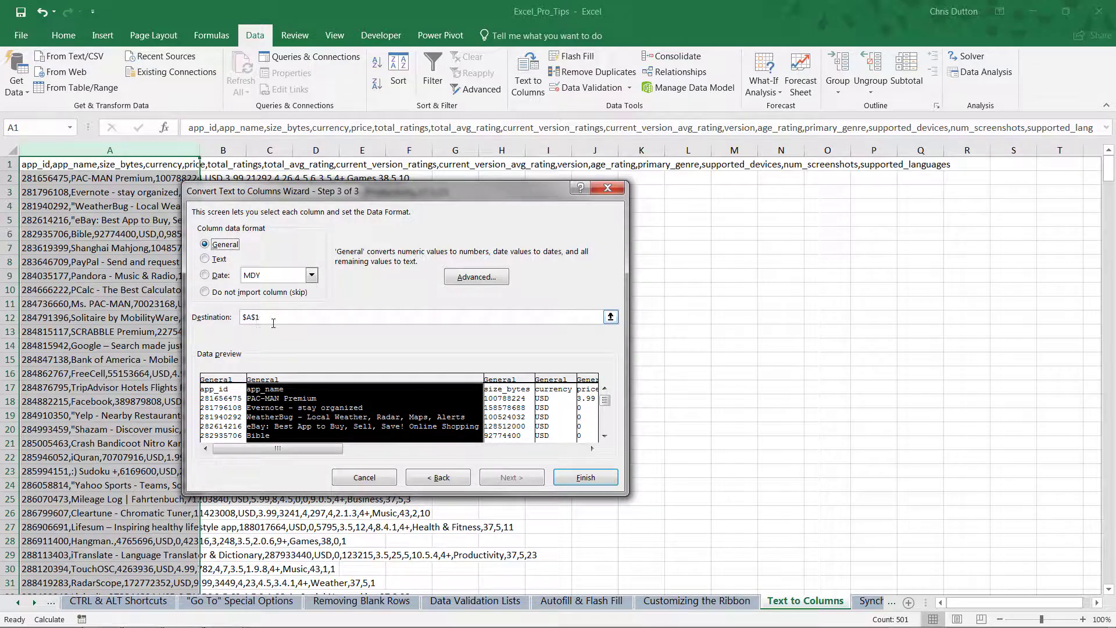
click(586, 477)
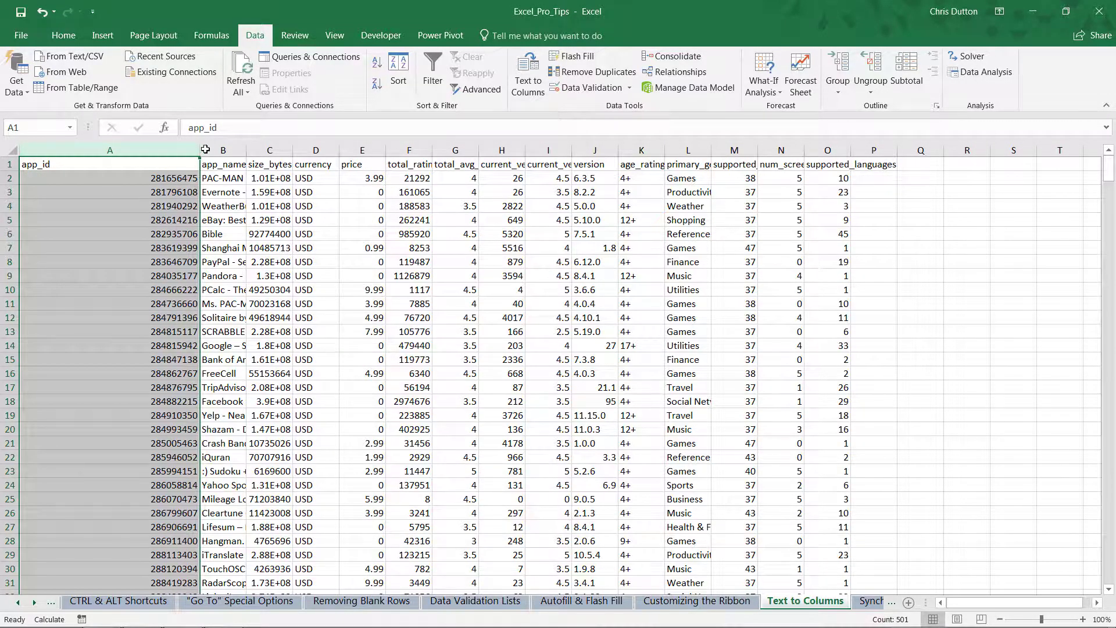
Step: Narrow column A to fit the app IDs and check columns O and A
click(116, 220)
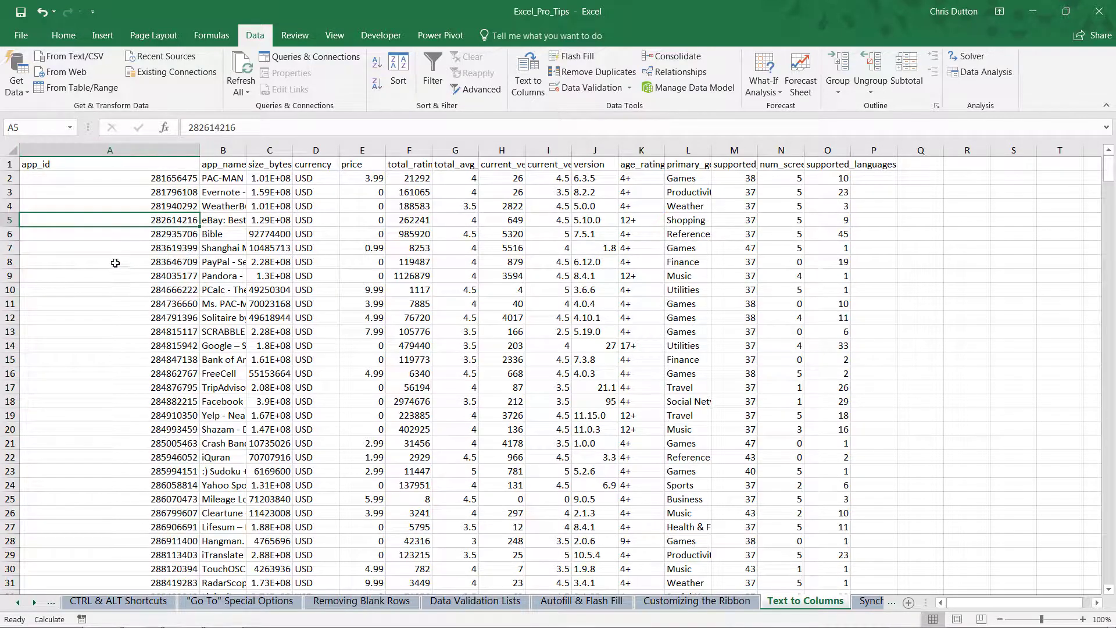
drag(199, 150, 97, 150)
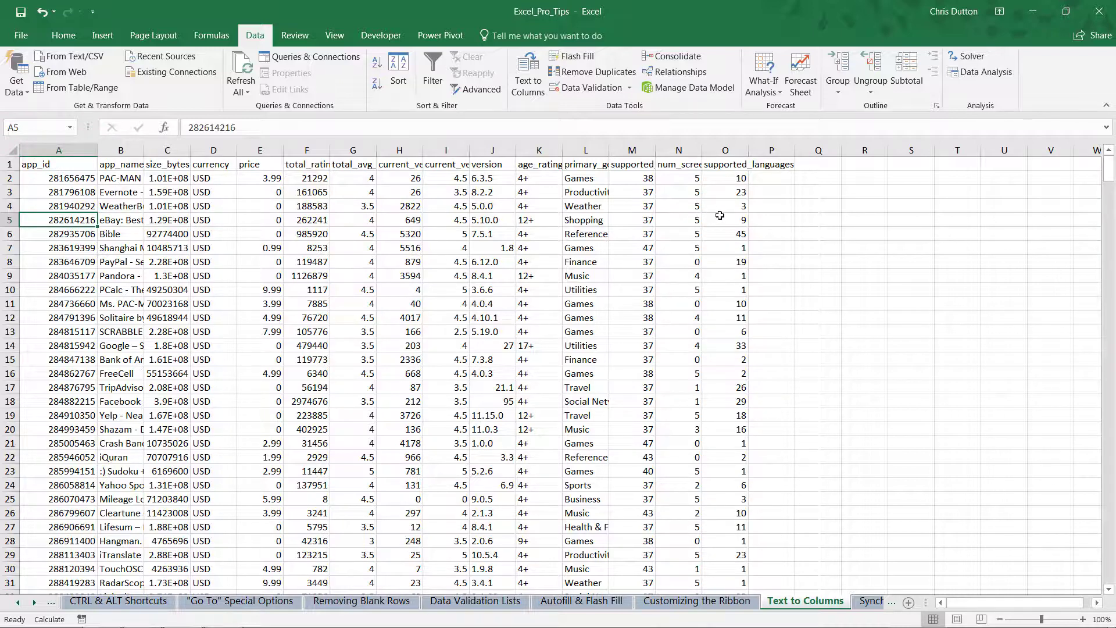
click(725, 150)
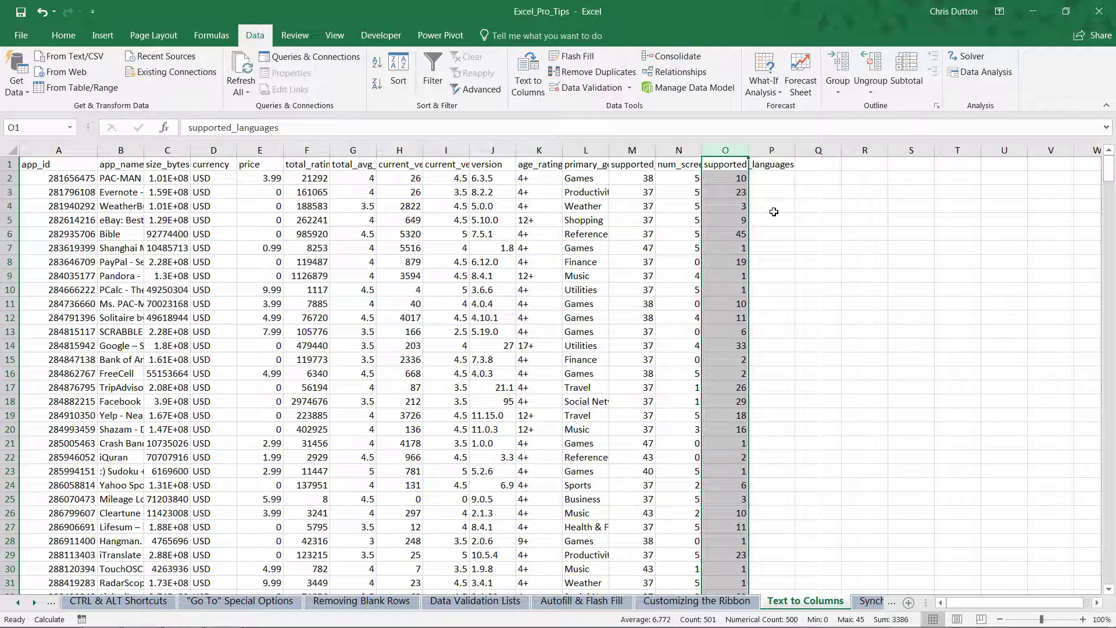
click(69, 150)
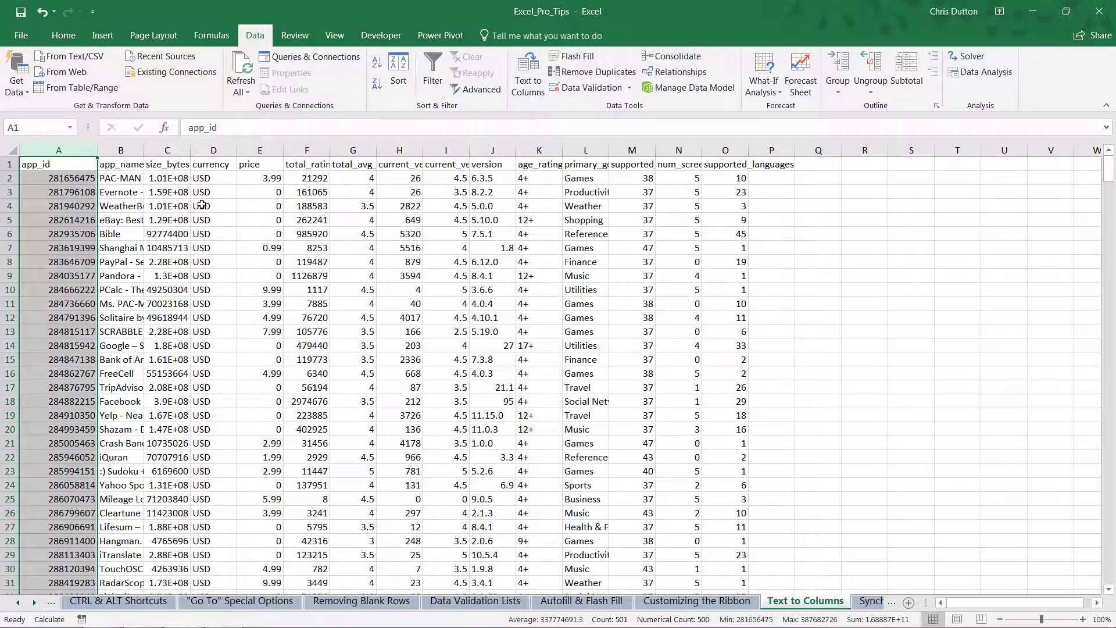
Step: Undo the column width change and the split, restoring comma strings in column A
key(alt+h)
key(o)
key(i)
key(ctrl+z)
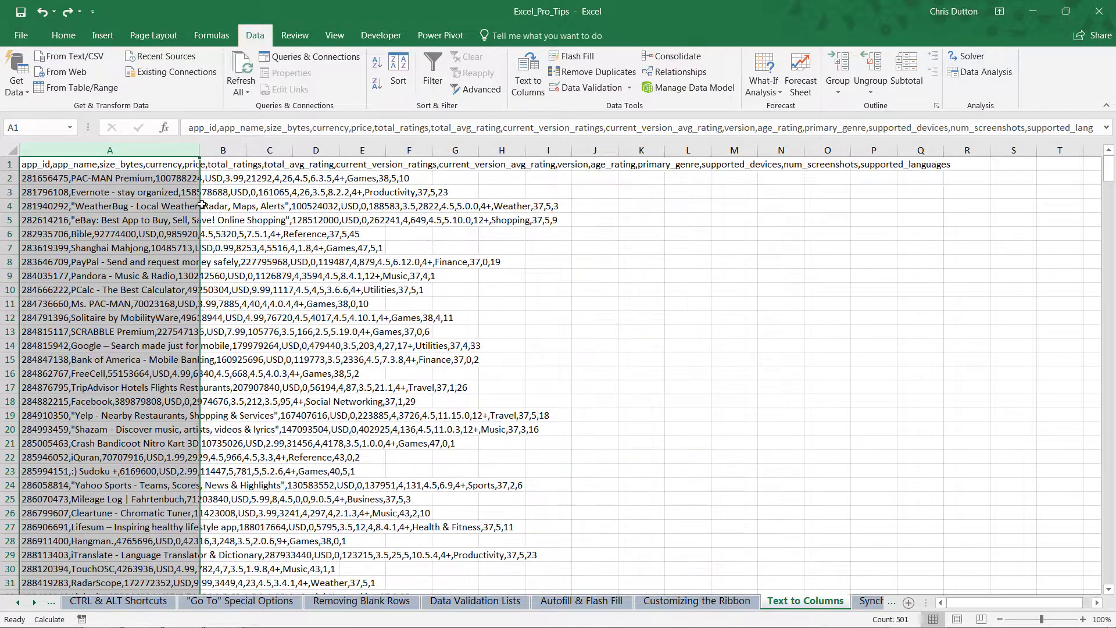
Step: Delete the PAC-MAN Premium app name from row 2's record in cell A2
click(34, 180)
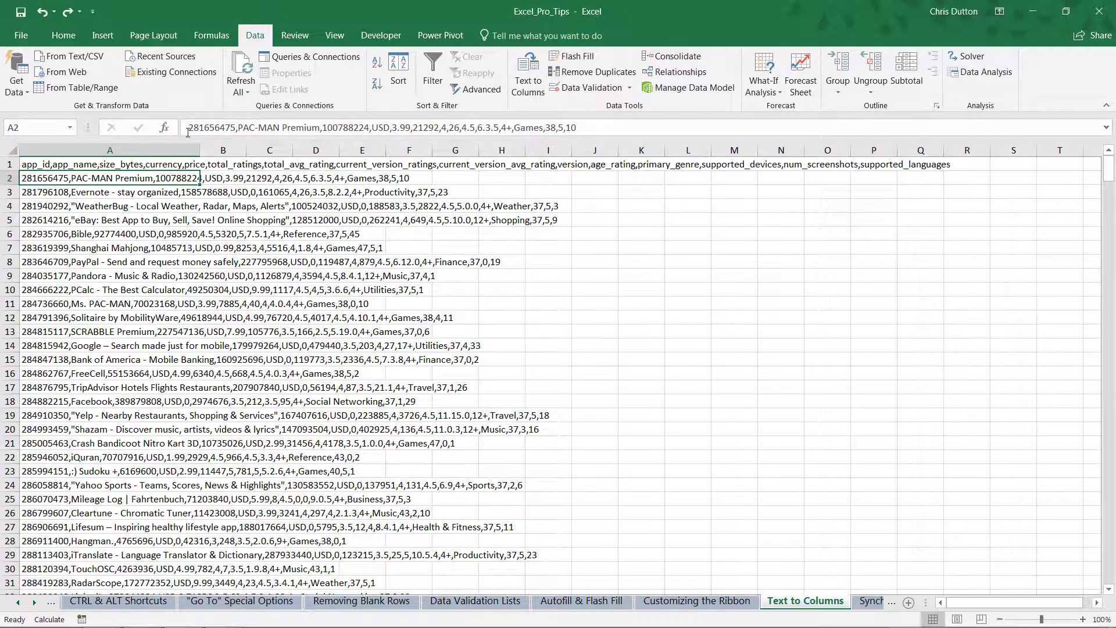
click(323, 128)
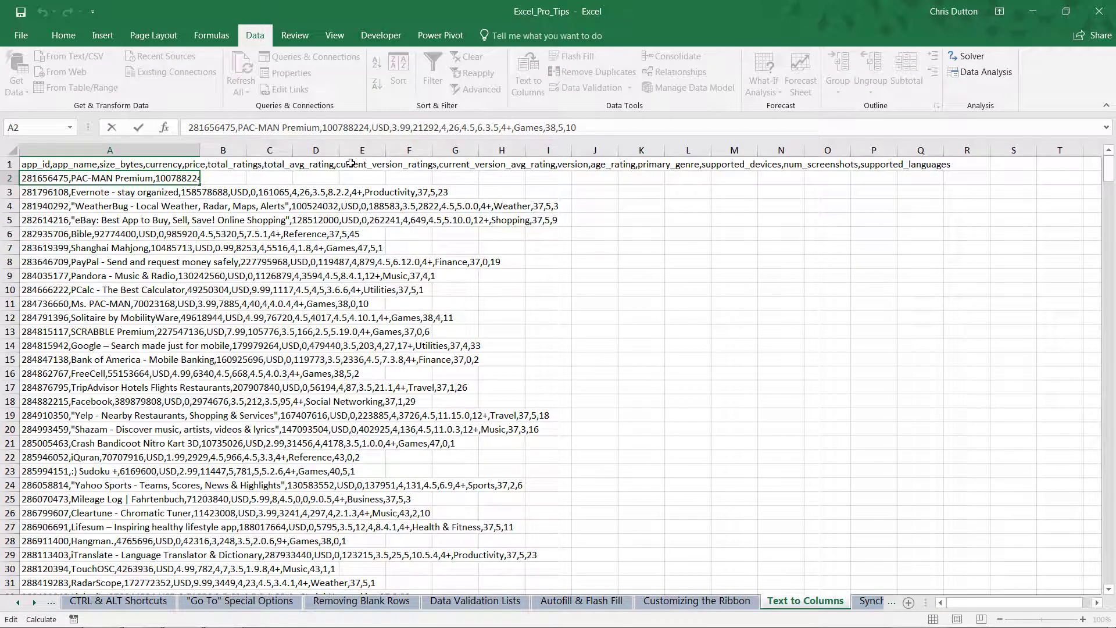
key(BackSpace)
key(BackSpace)
key(BackSpace)
key(BackSpace)
key(BackSpace)
key(BackSpace)
key(BackSpace)
key(BackSpace)
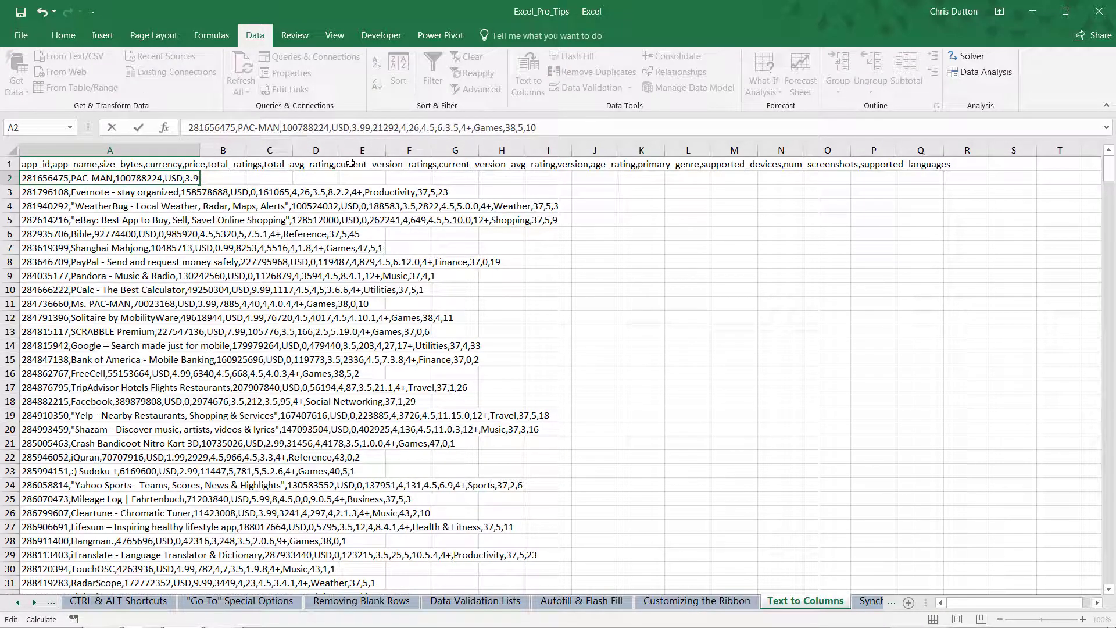
key(BackSpace)
key(BackSpace)
key(BackSpace)
key(BackSpace)
key(BackSpace)
key(BackSpace)
key(BackSpace)
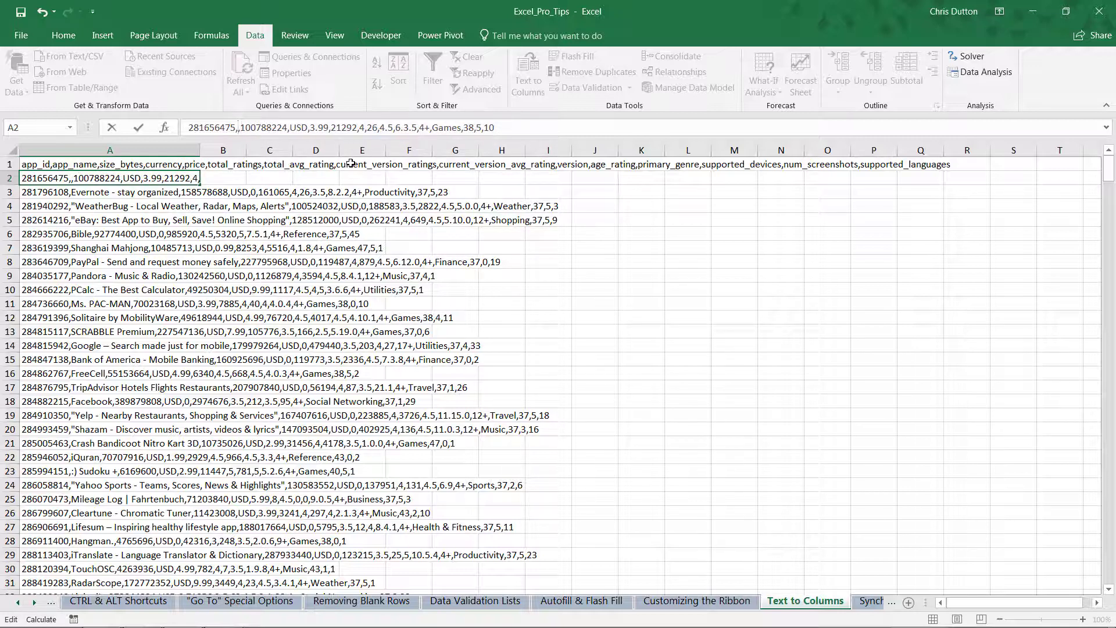
key(Return)
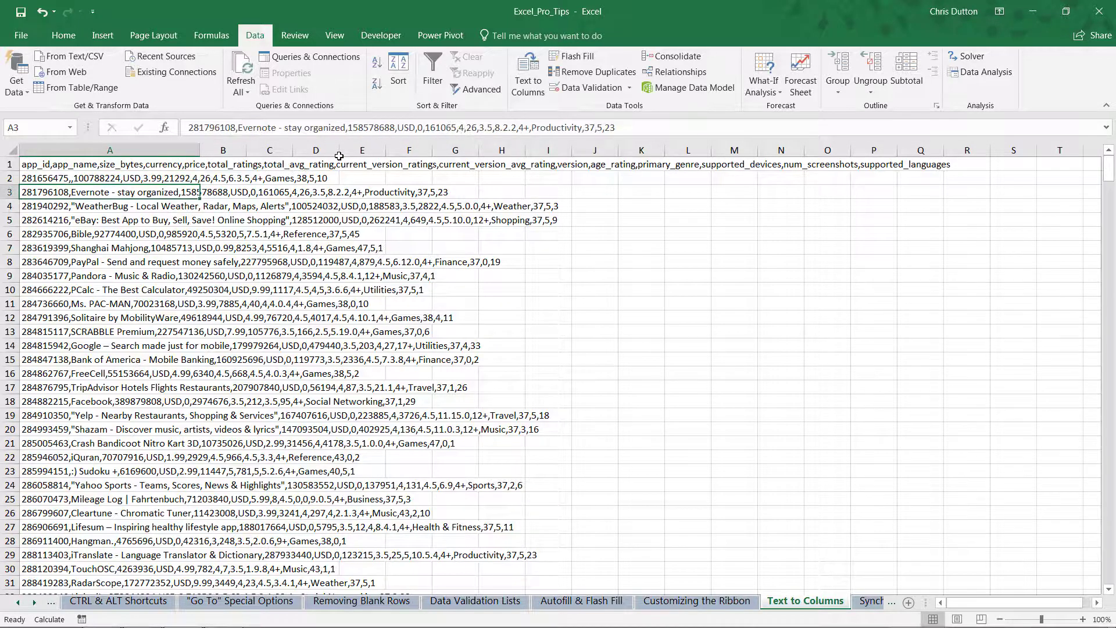
Step: Re-split column A by comma into columns A through O
click(110, 150)
click(528, 75)
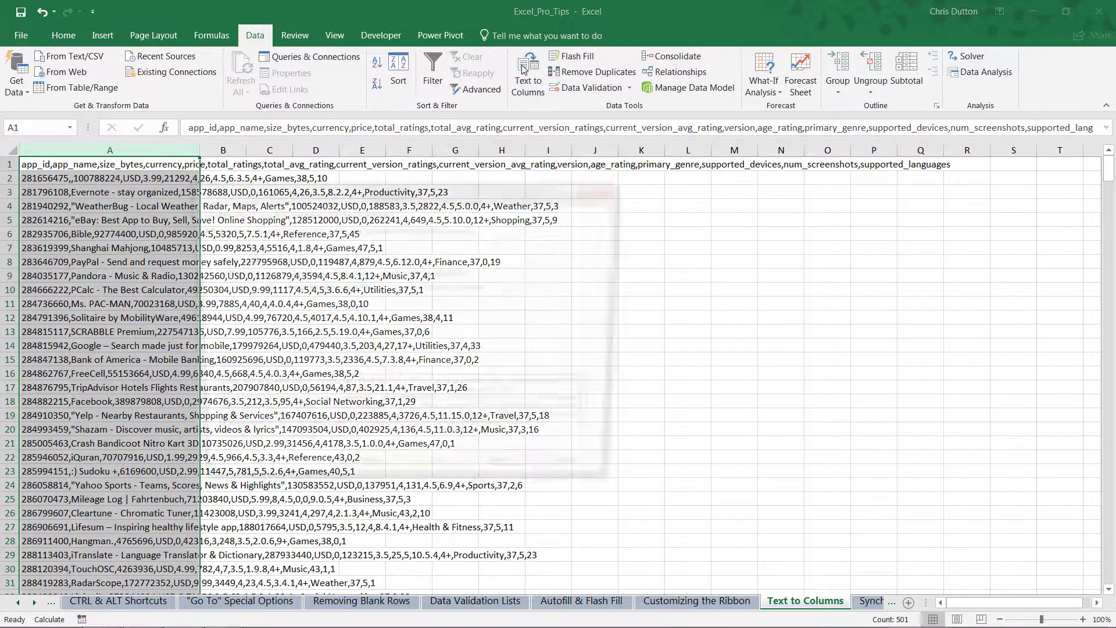
click(498, 475)
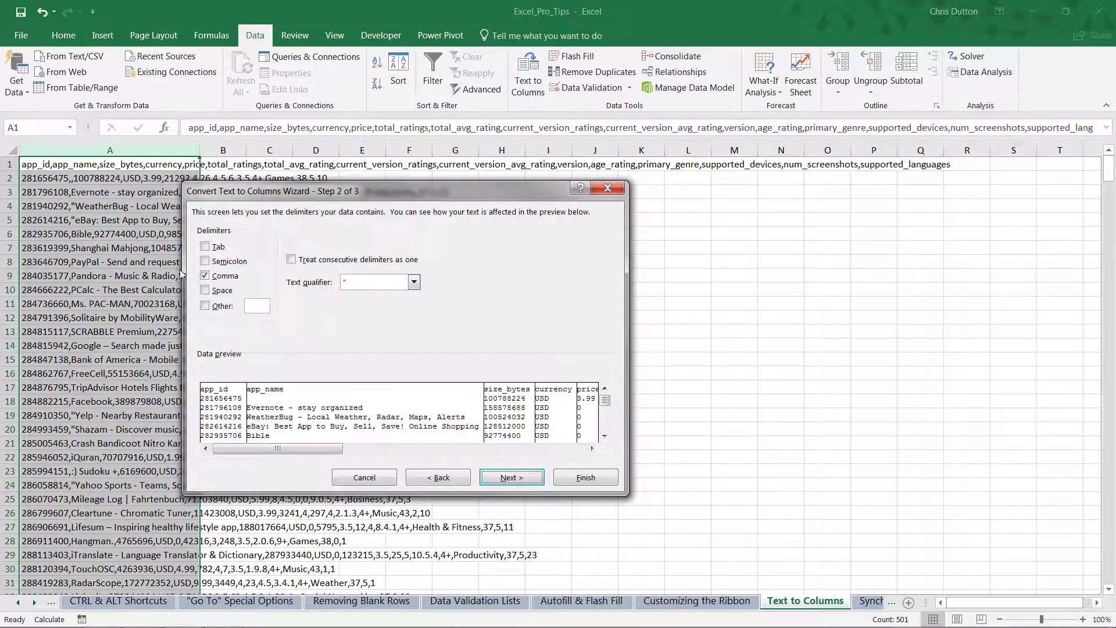
click(498, 475)
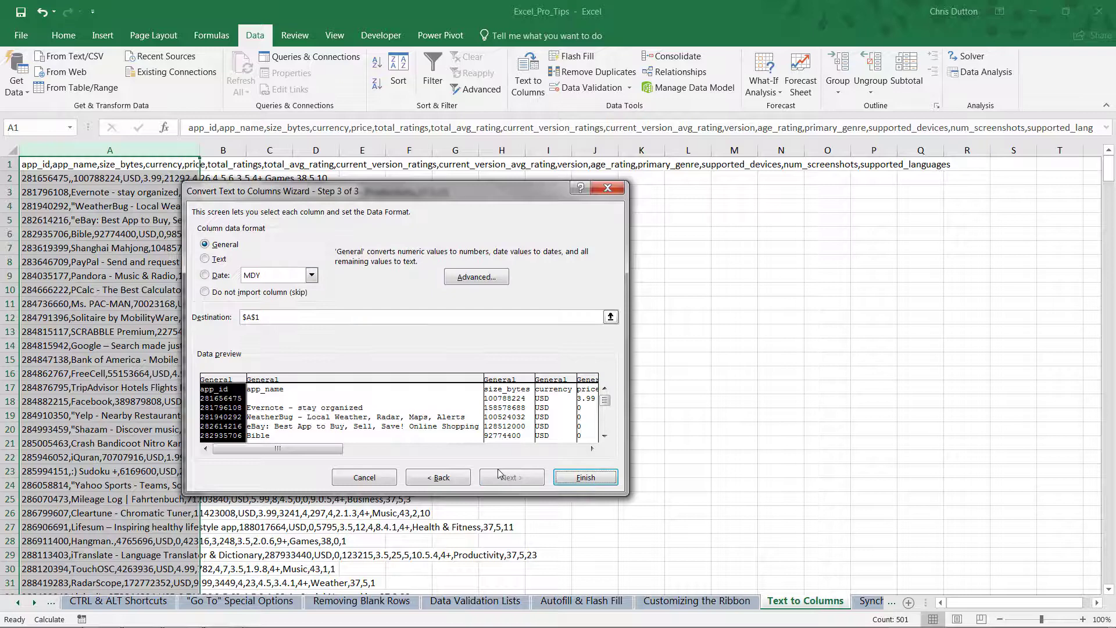
click(583, 478)
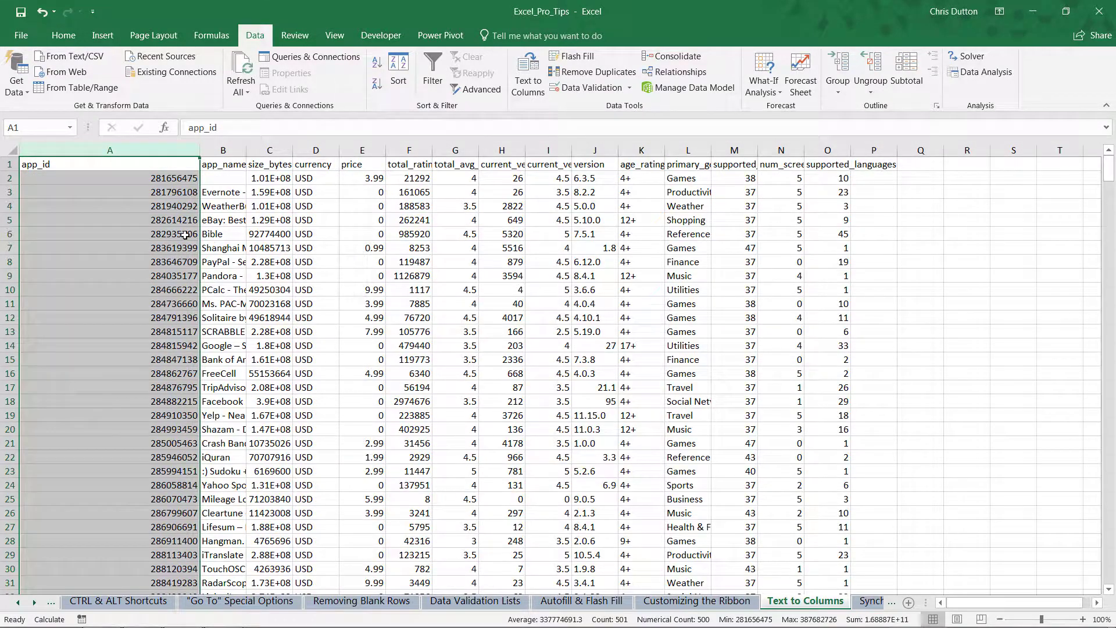
Step: Narrow column A and check row 2's split values
click(185, 234)
drag(199, 159, 805, 178)
click(148, 176)
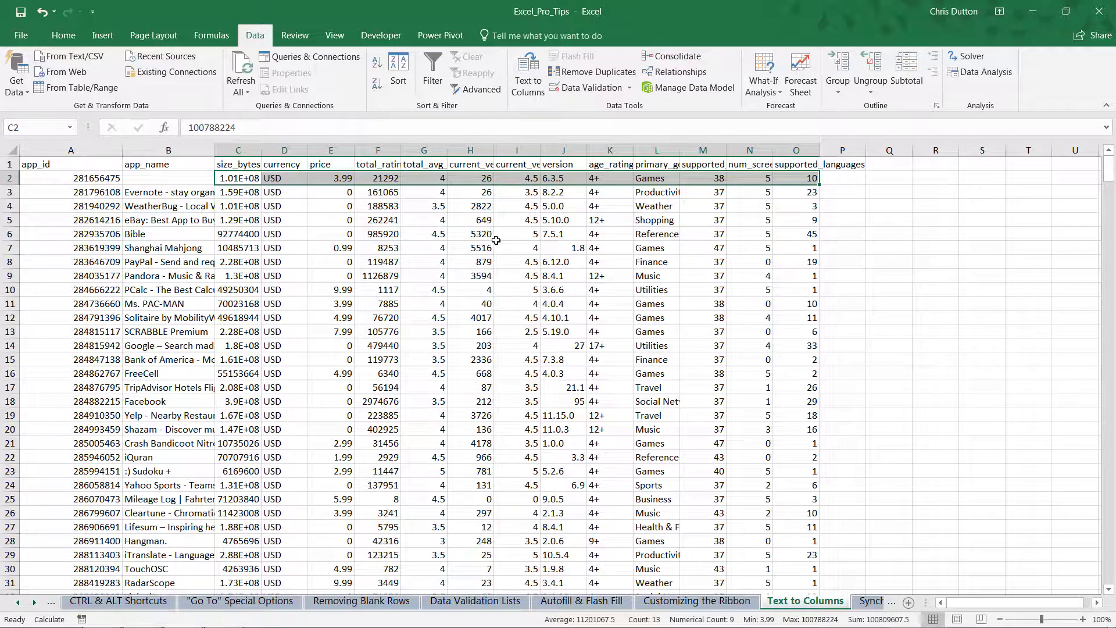
Step: Undo back to one column and remove the extra comma after 281656475 in row 2
key(ctrl+z)
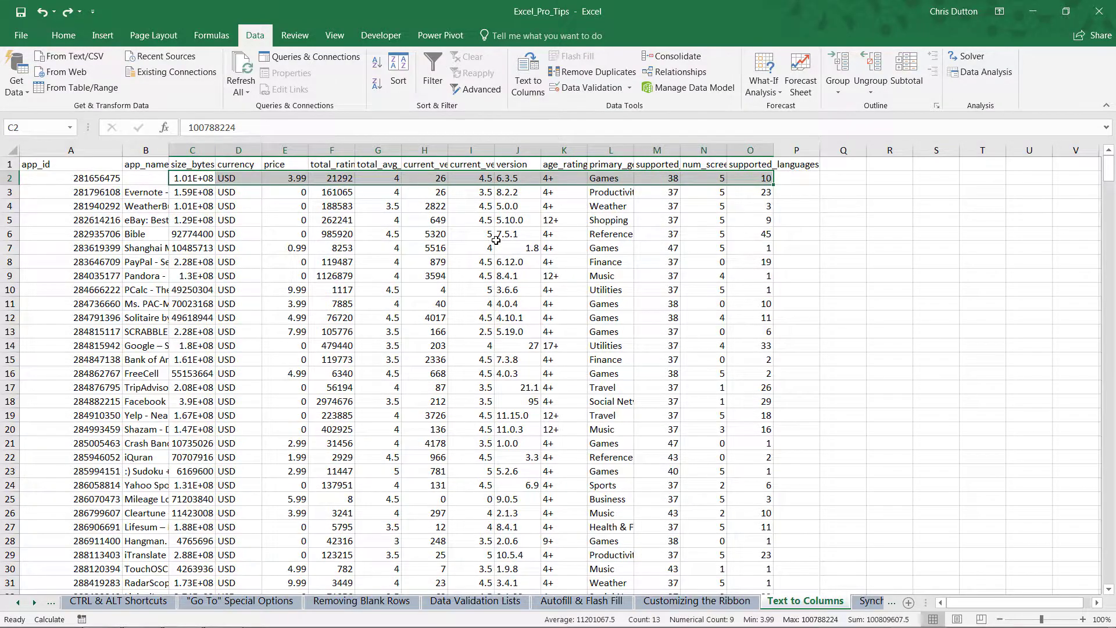
key(ctrl+z)
click(49, 176)
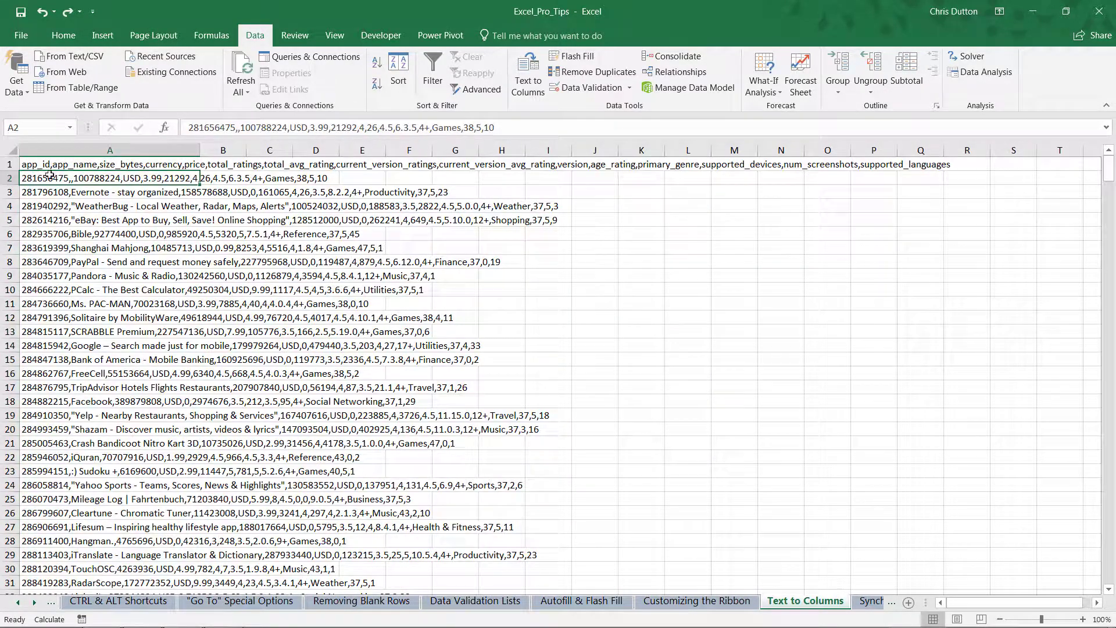
click(355, 192)
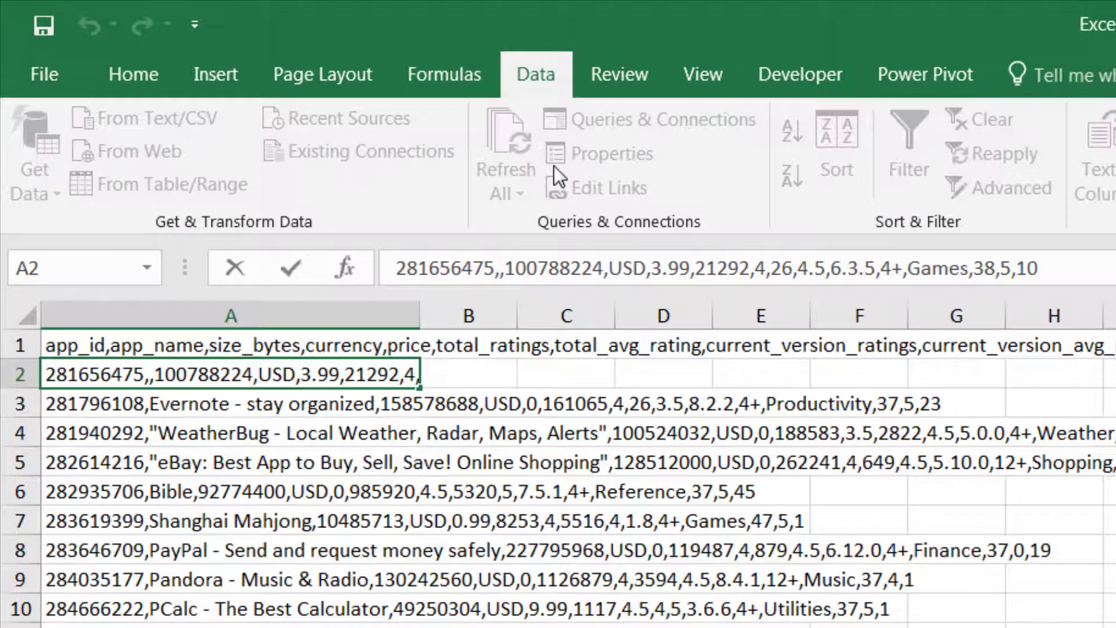
key(BackSpace)
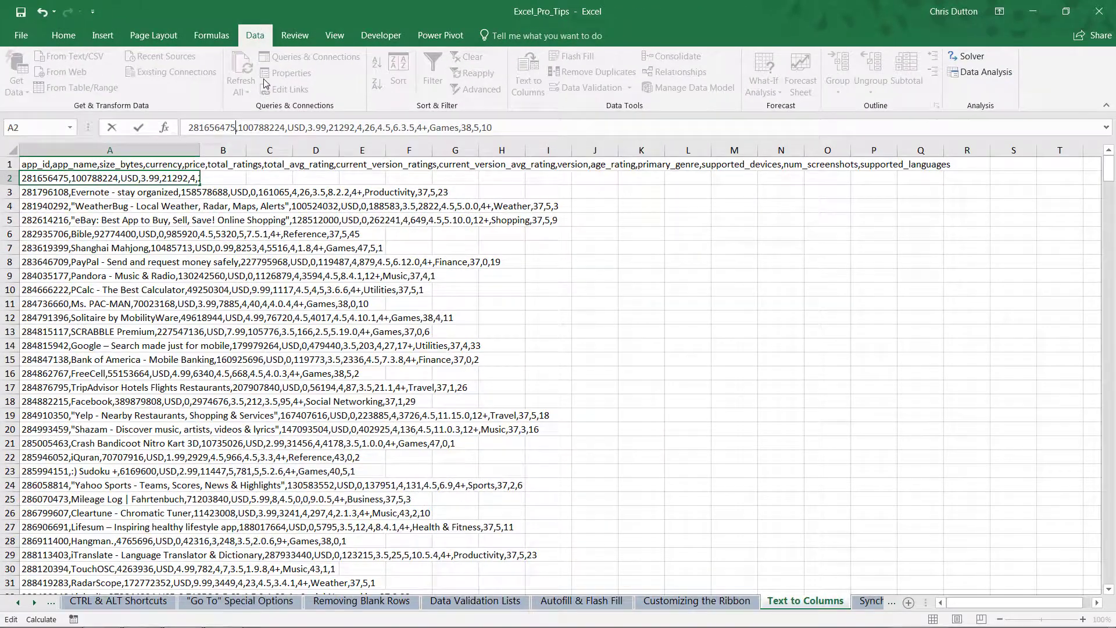
key(Return)
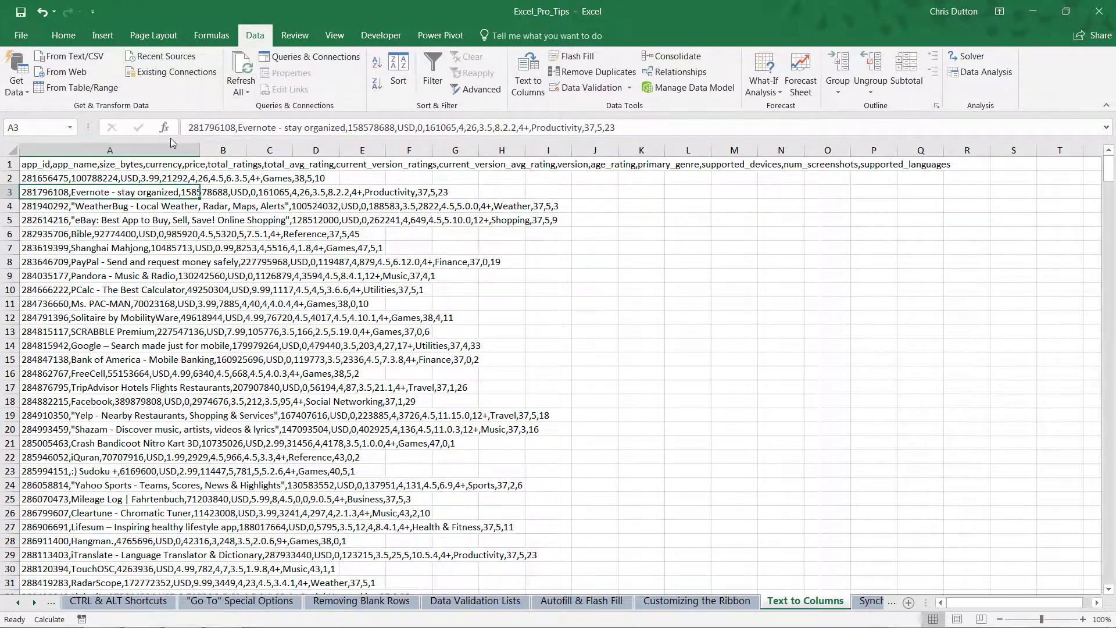
click(192, 150)
click(528, 72)
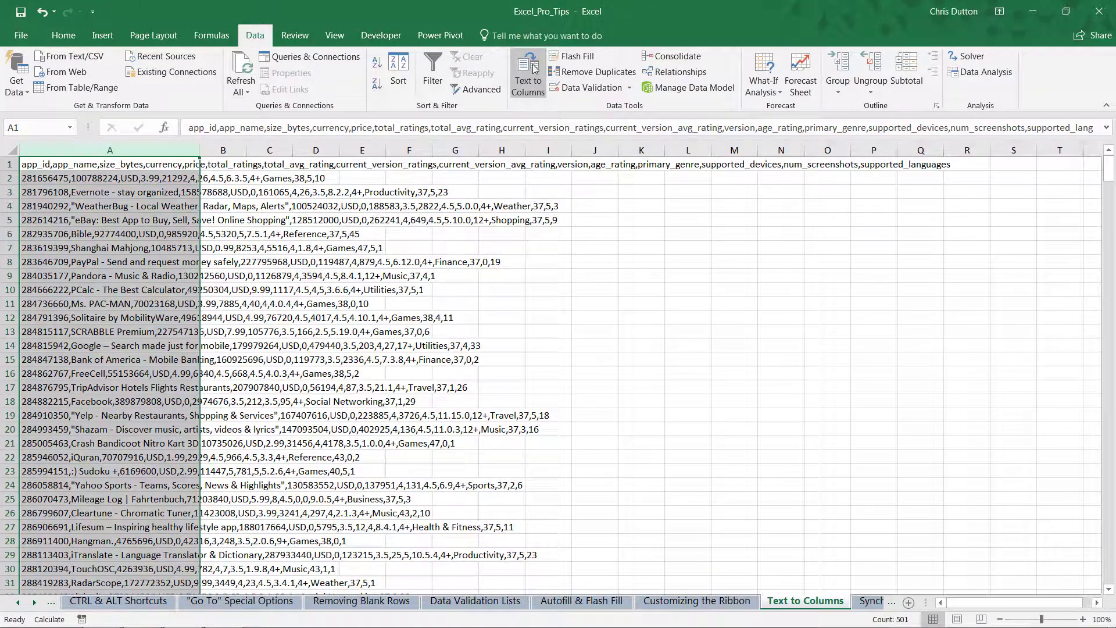
click(520, 480)
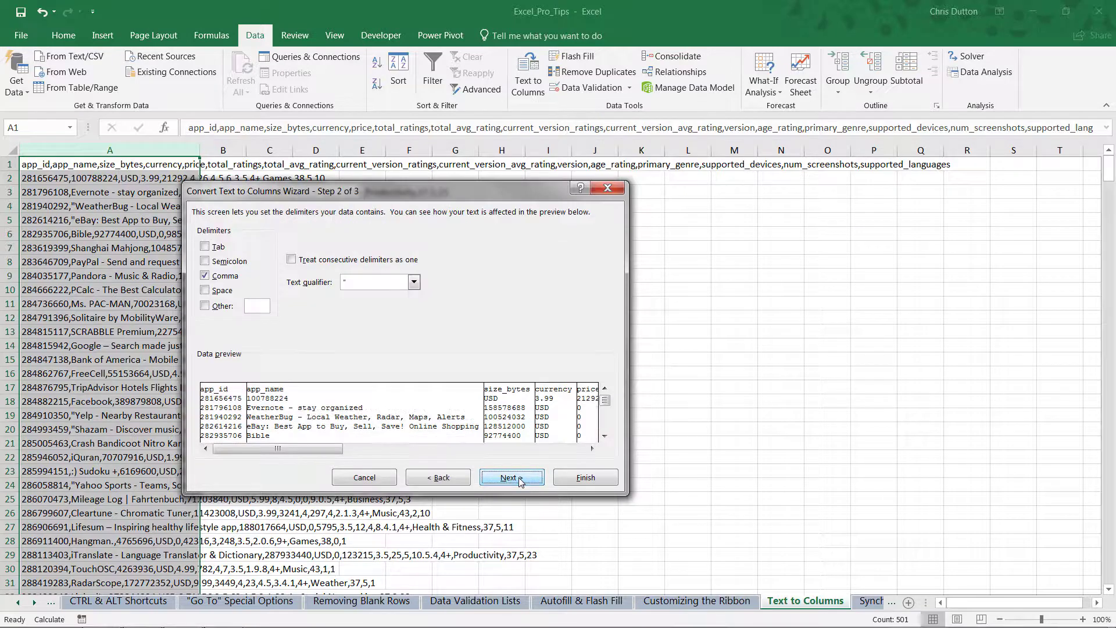
click(520, 480)
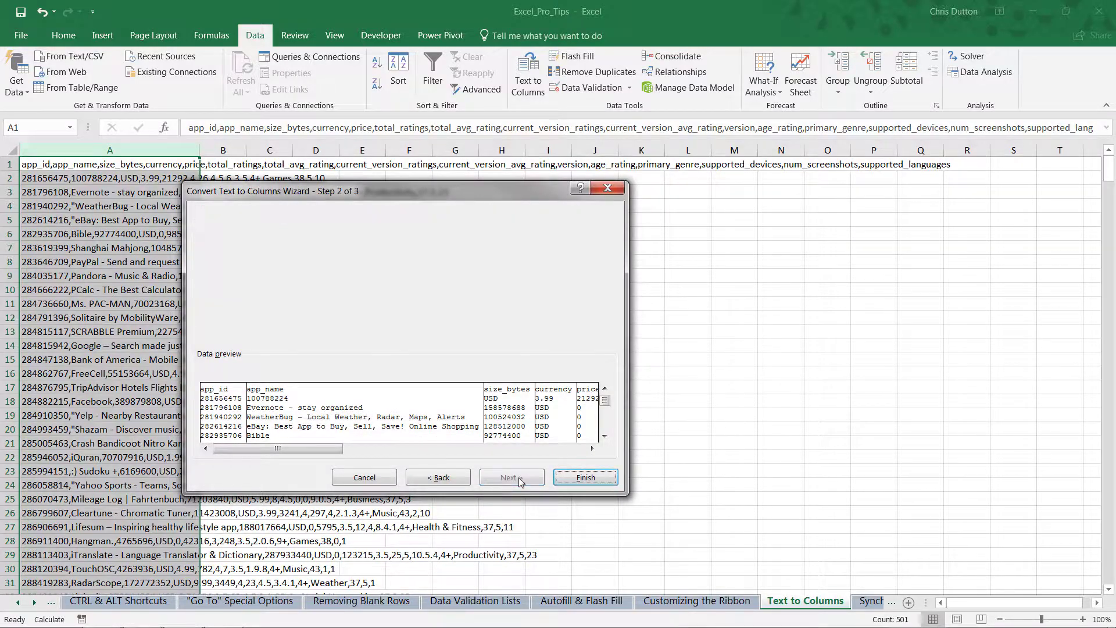
click(576, 481)
click(314, 291)
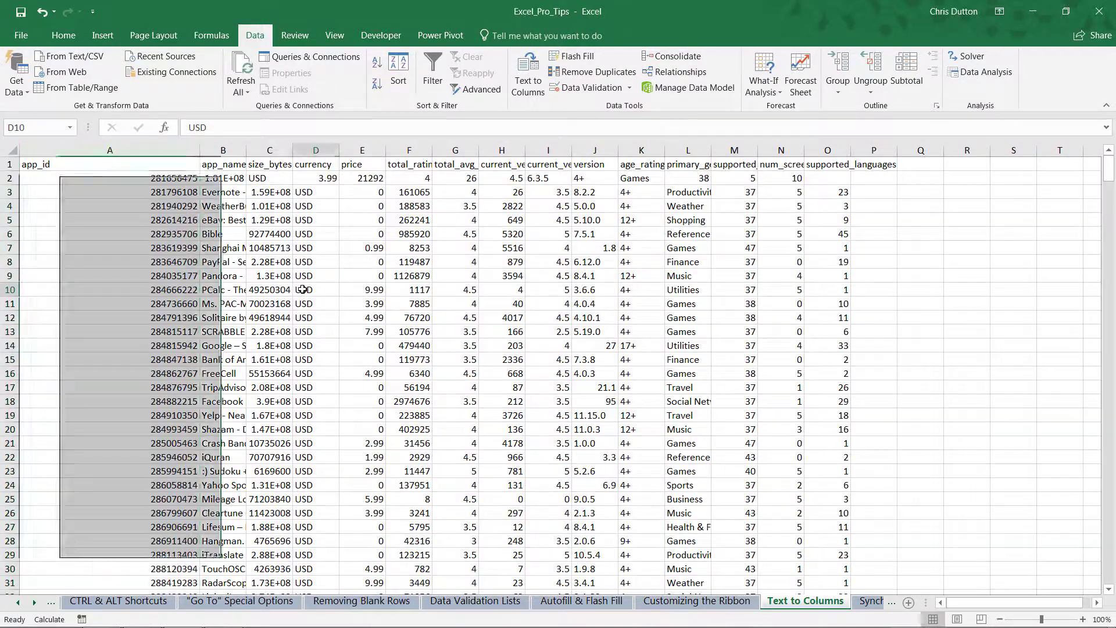
drag(139, 179, 803, 178)
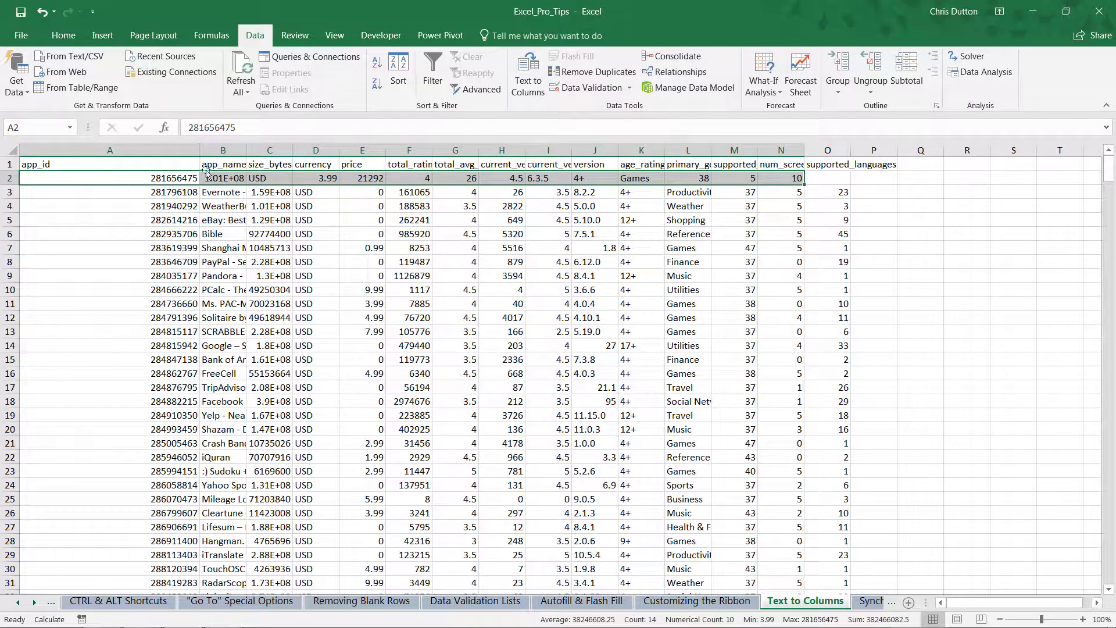
drag(224, 179, 800, 179)
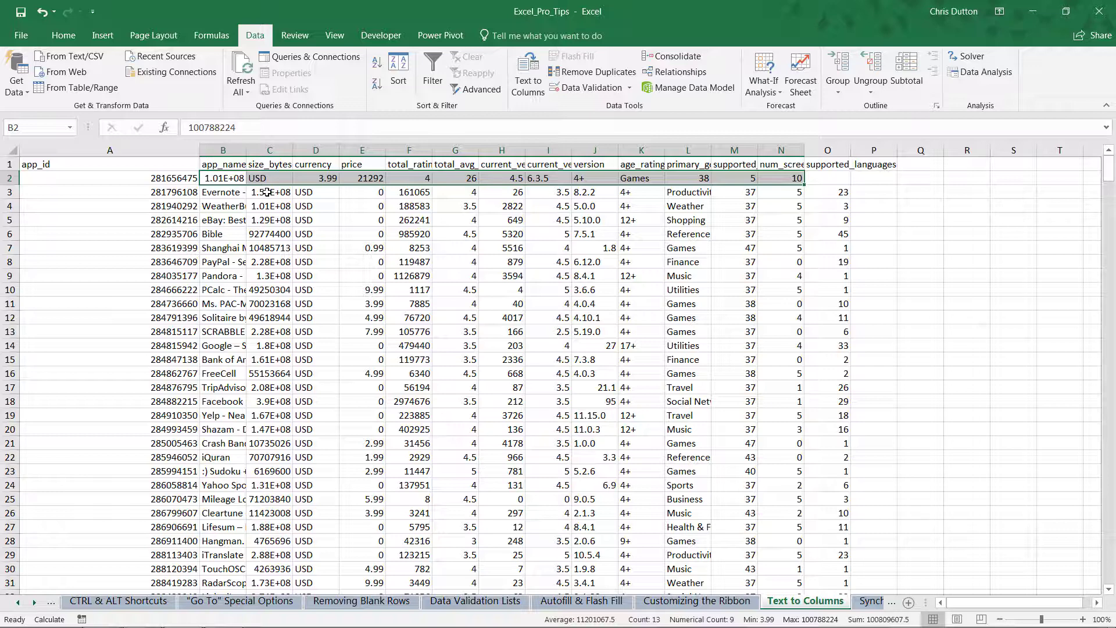
Step: Undo the split and row 2 edits to restore PAC-MAN Premium, then select column A
key(ctrl+z)
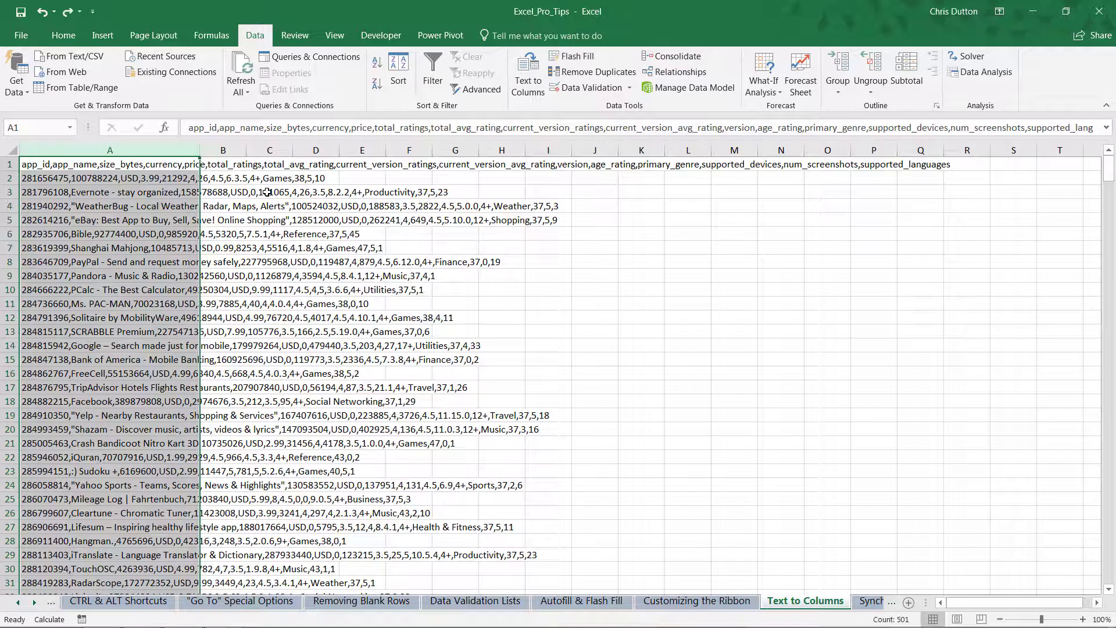
click(111, 178)
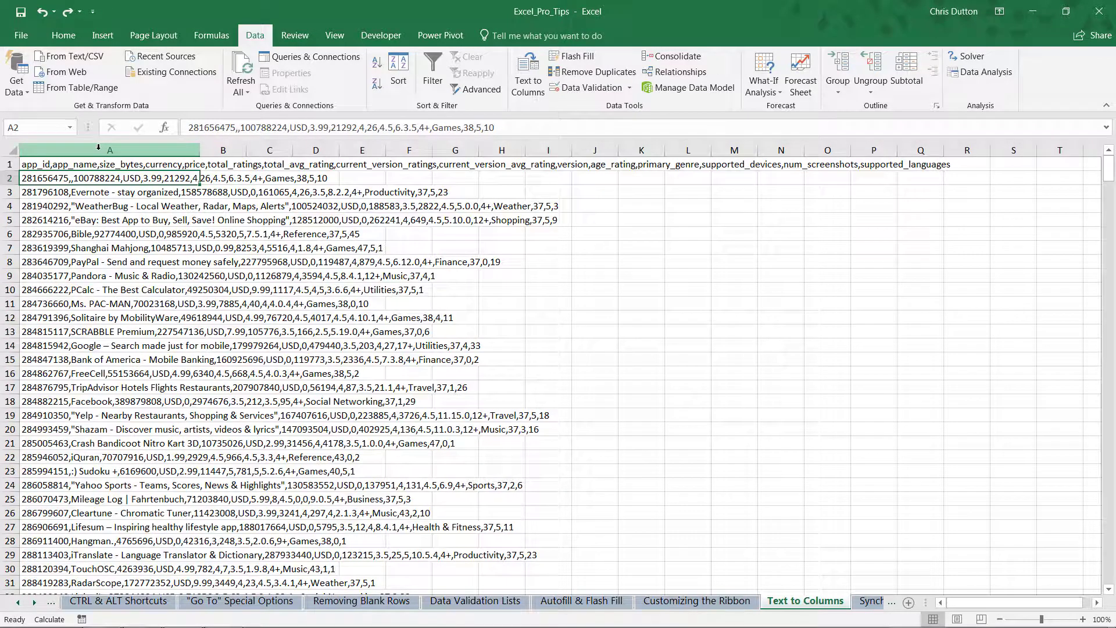
key(ctrl+z)
key(ctrl+z)
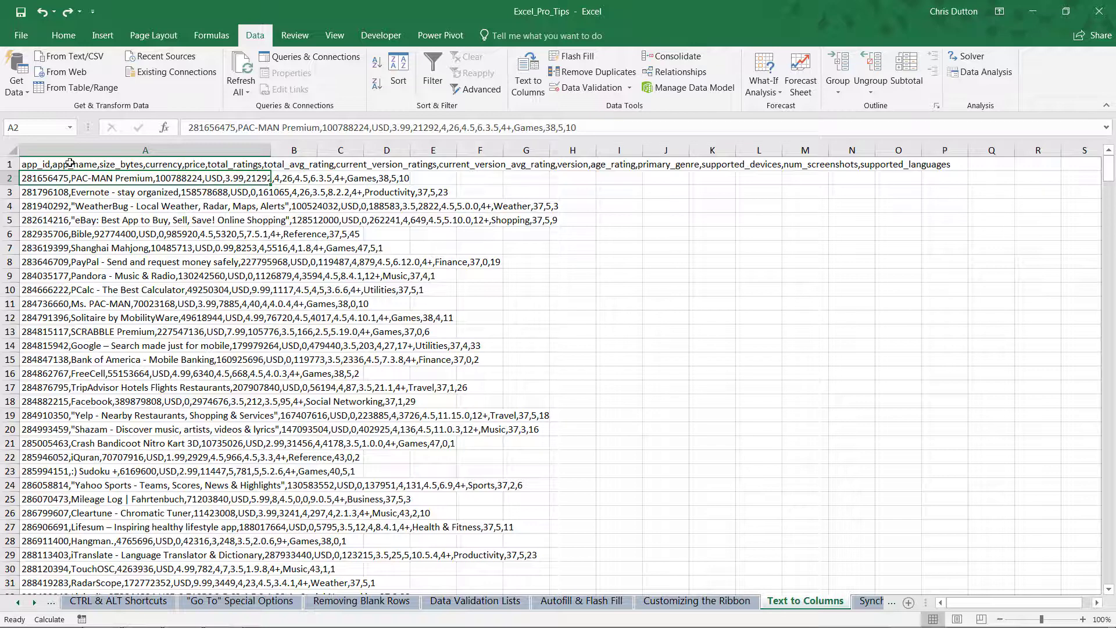
click(70, 149)
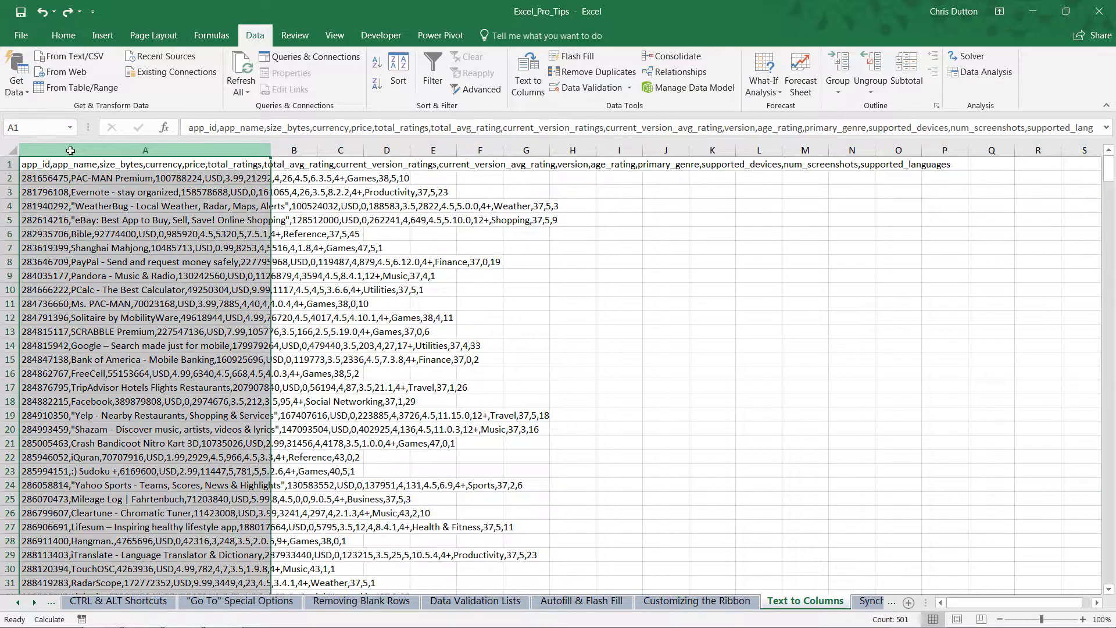
Step: Re-run Text to Columns with default comma settings to split column A into A–O
click(522, 70)
click(511, 477)
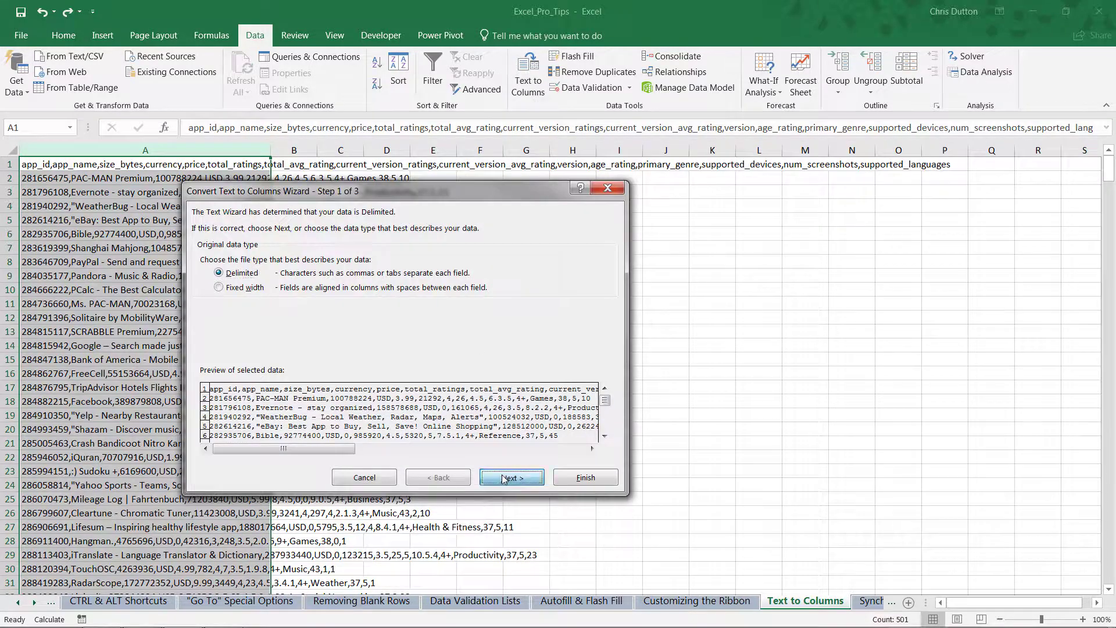
click(512, 477)
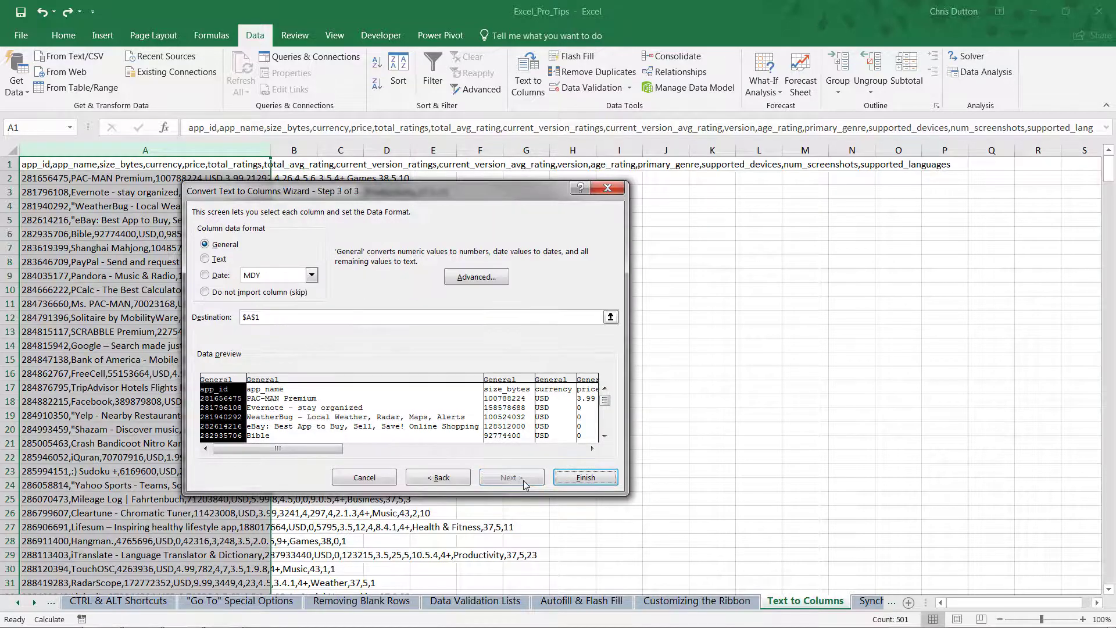
click(575, 476)
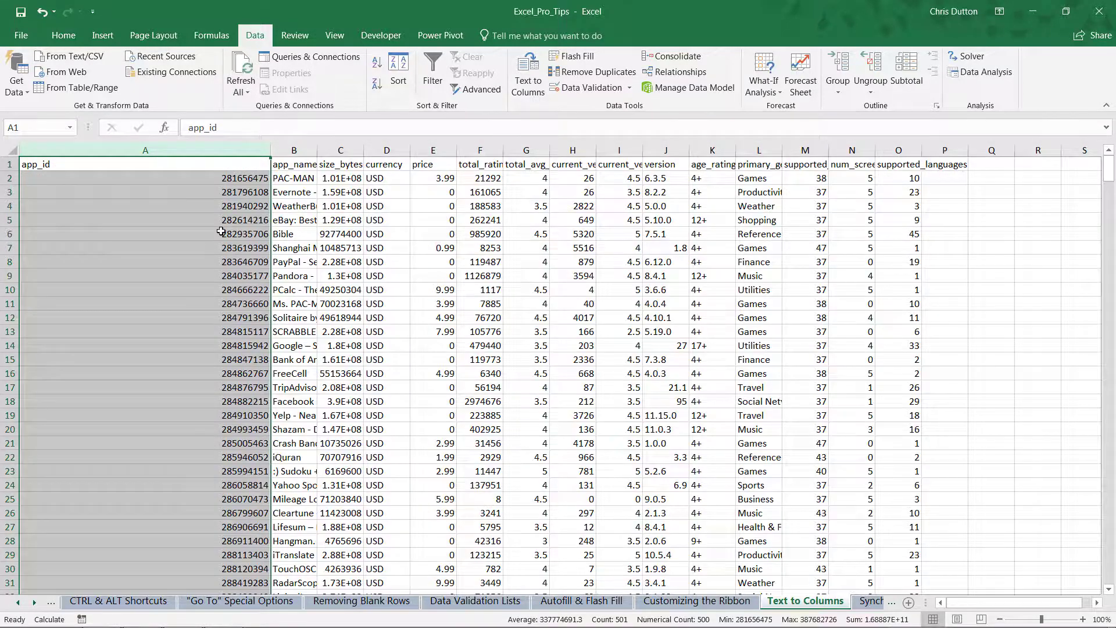
Step: Narrow column A and check a split price value
click(221, 232)
drag(265, 140, 96, 141)
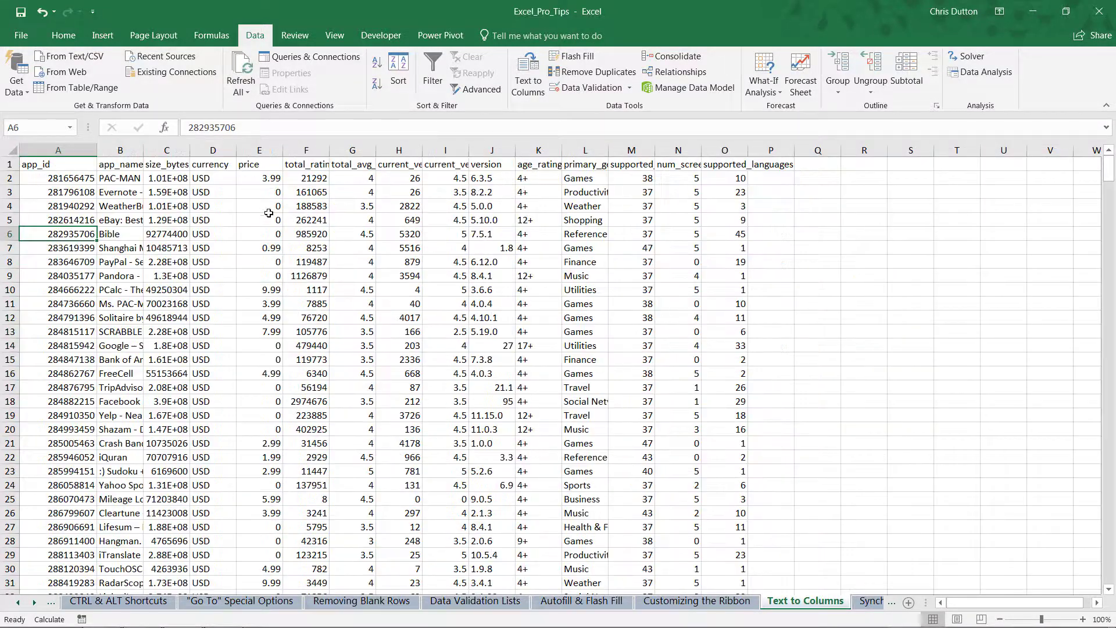
click(244, 242)
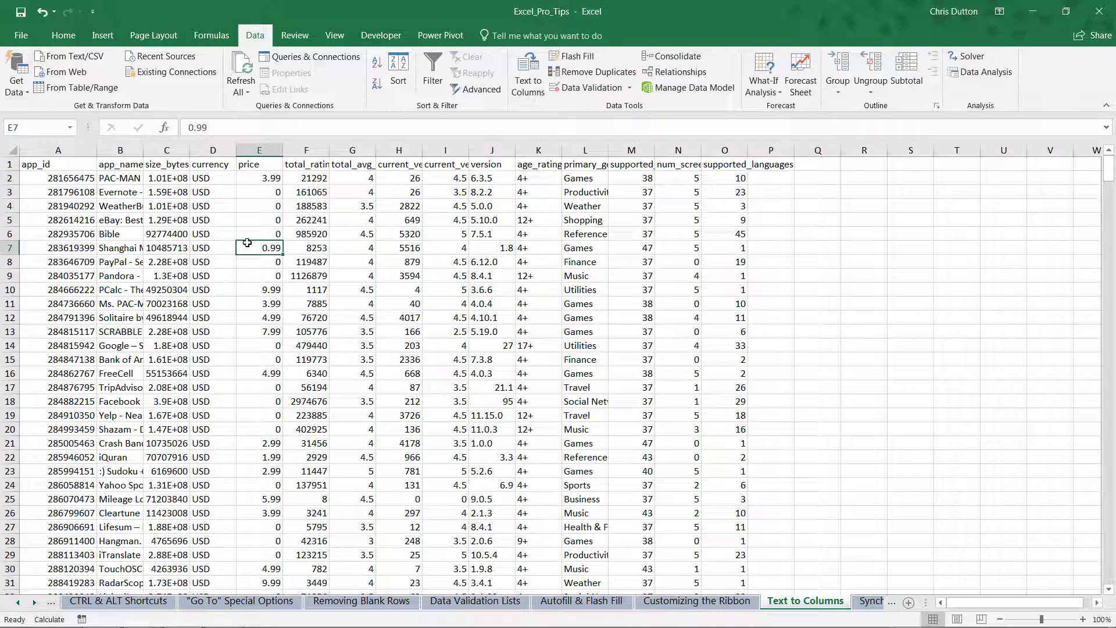